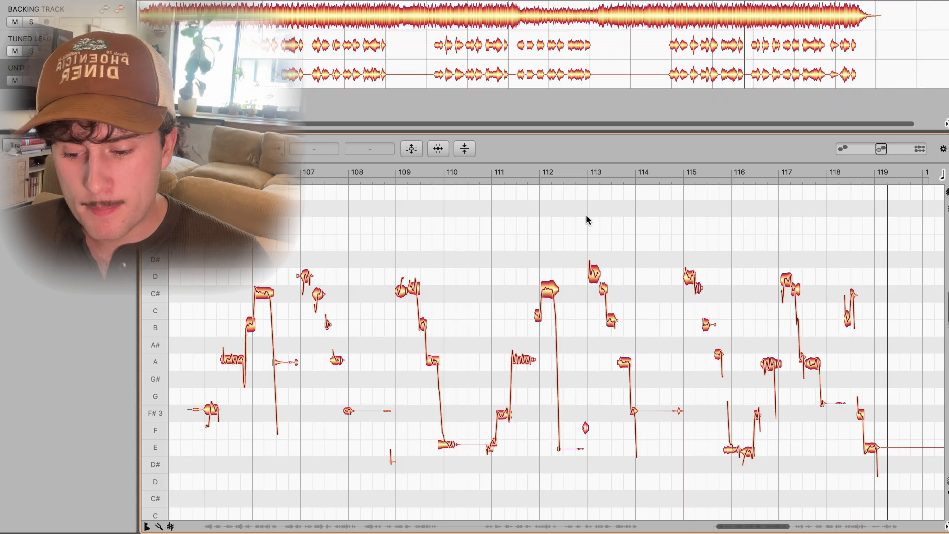
Play back the vocal phrase from just before bar 115
{"action": "left_click_drag", "start_coordinate": [688, 234], "coordinate": [831, 292]}
{"action": "left_click_drag", "start_coordinate": [786, 268], "coordinate": [524, 178]}
{"action": "left_click_drag", "start_coordinate": [721, 366], "coordinate": [719, 346]}
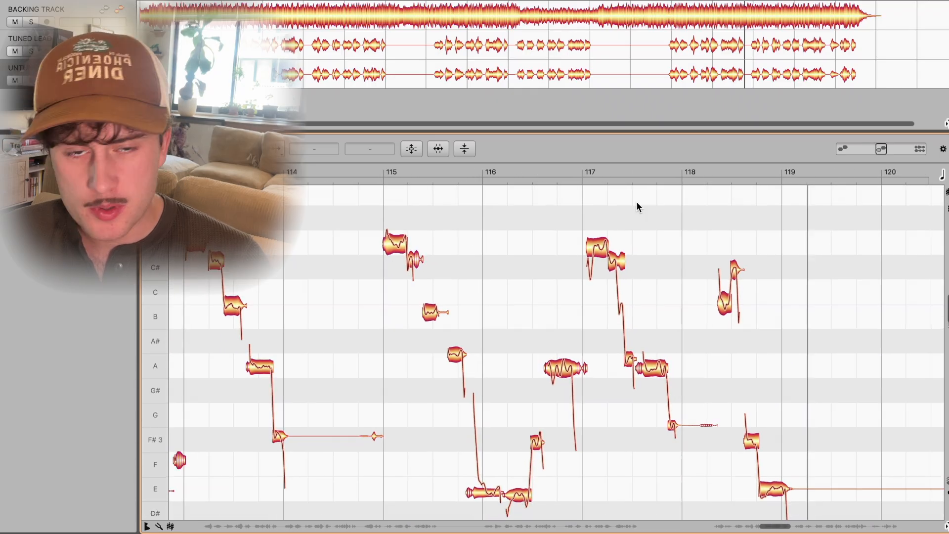
{"action": "left_click", "coordinate": [370, 171]}
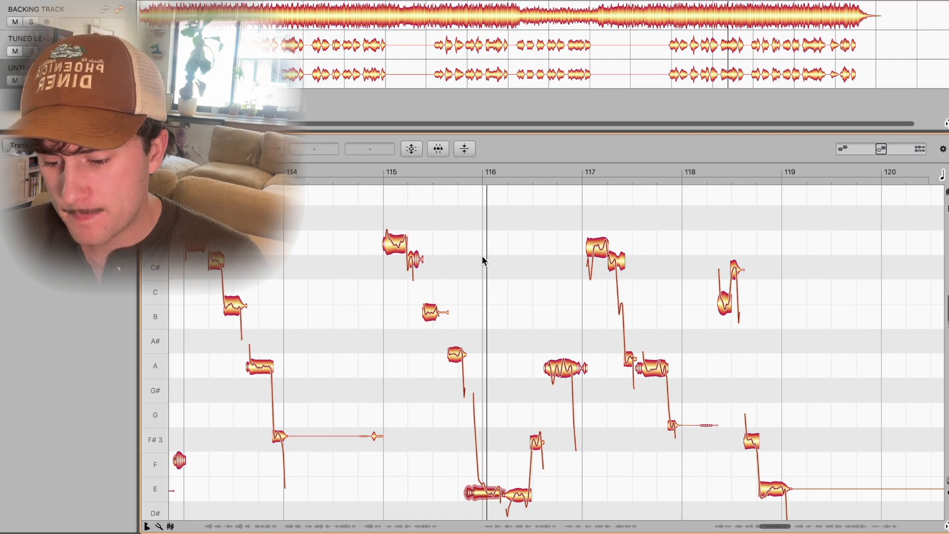
Snap the last short note before bar 116 to A 3 at 0 ct with the Pitch tool
{"action": "left_click", "coordinate": [452, 354]}
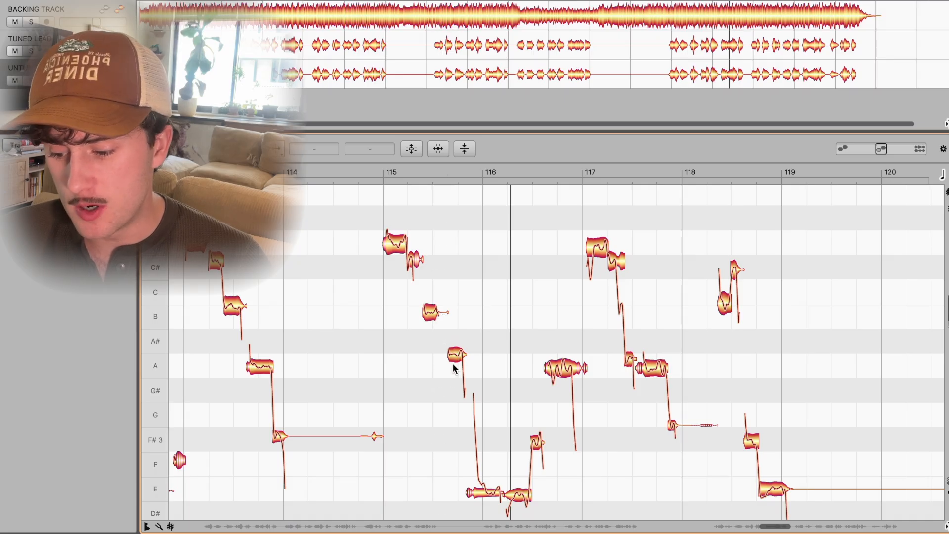
{"action": "key", "text": "F2"}
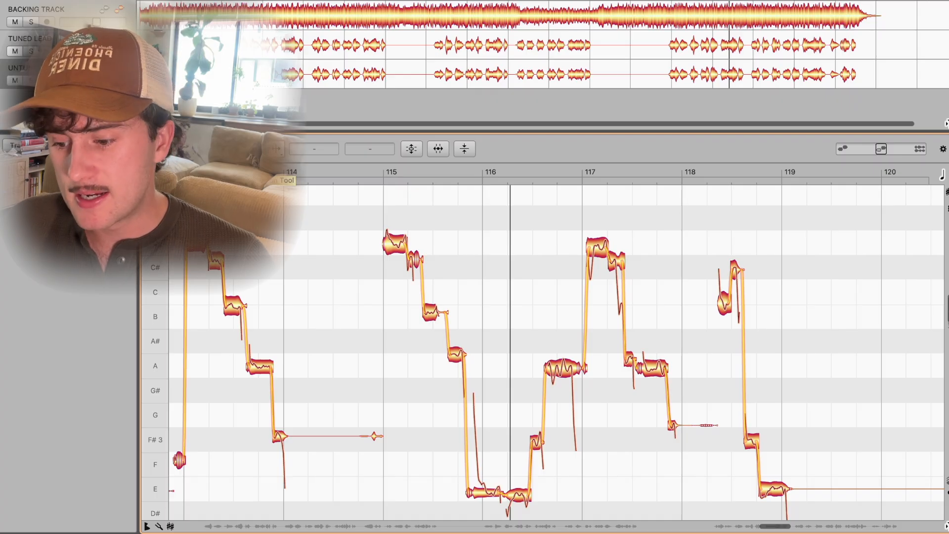
{"action": "left_click", "coordinate": [456, 354]}
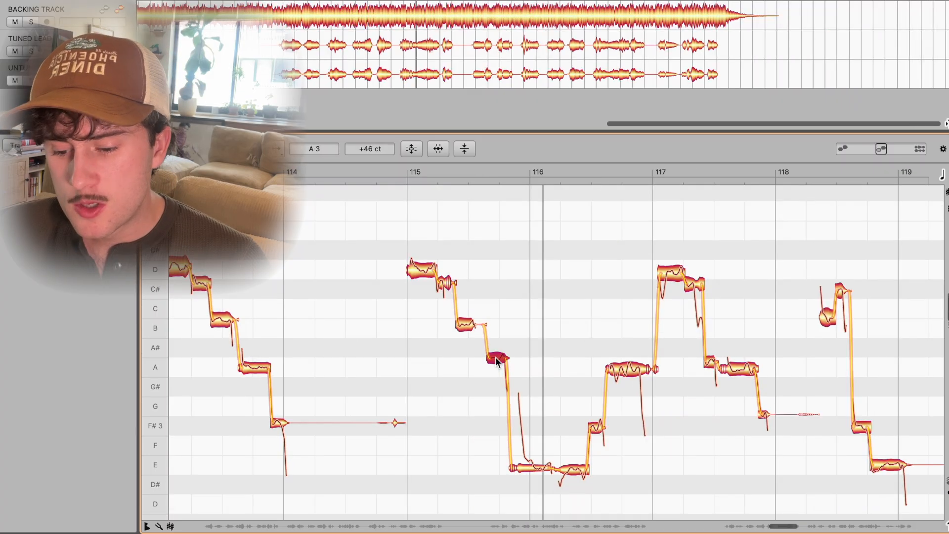
{"action": "left_click_drag", "start_coordinate": [497, 360], "coordinate": [500, 368]}
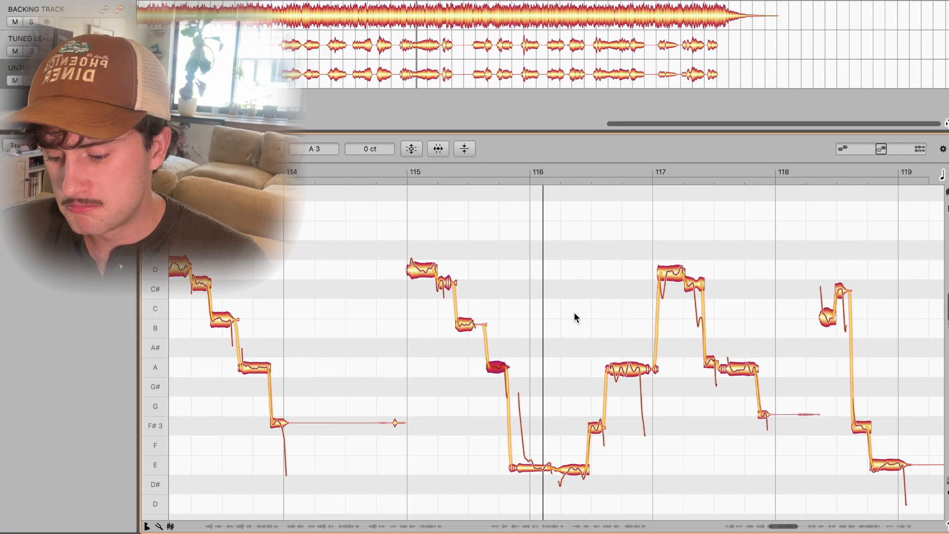
{"action": "key", "text": "ctrl+z"}
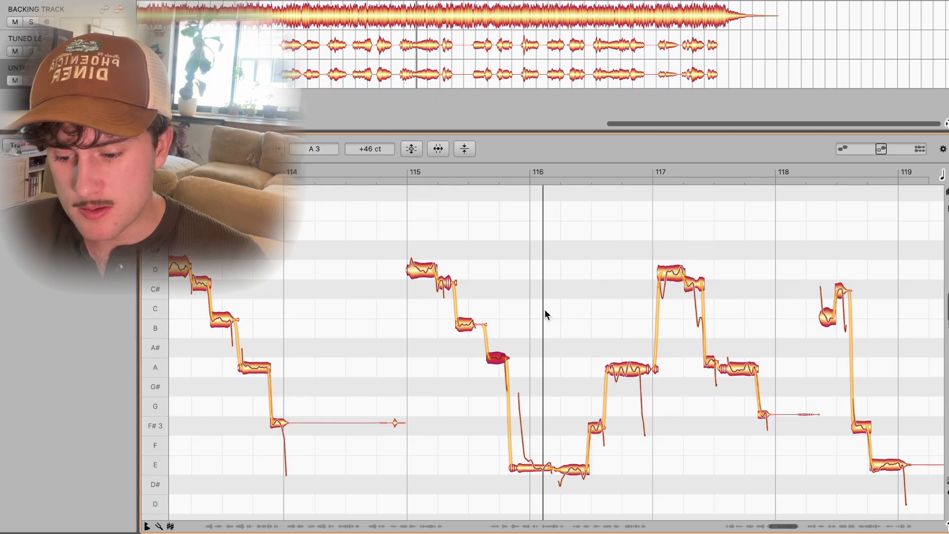
{"action": "double_click", "coordinate": [499, 358]}
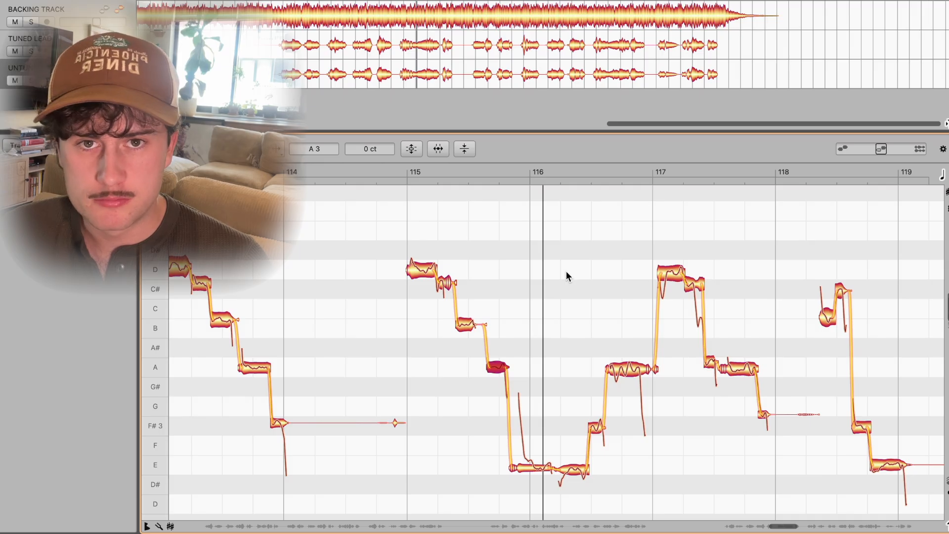
Lower the first note of the run in bar 118 to B 3 at +1 ct and listen to it
{"action": "scroll", "coordinate": [565, 273], "scroll_direction": "down", "scroll_amount": 1}
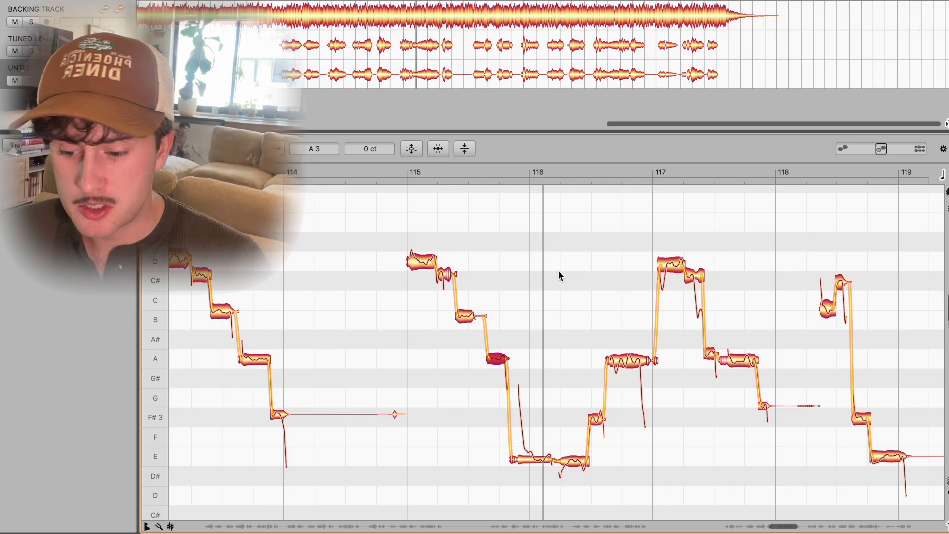
{"action": "scroll", "coordinate": [559, 275], "scroll_direction": "down", "scroll_amount": 2}
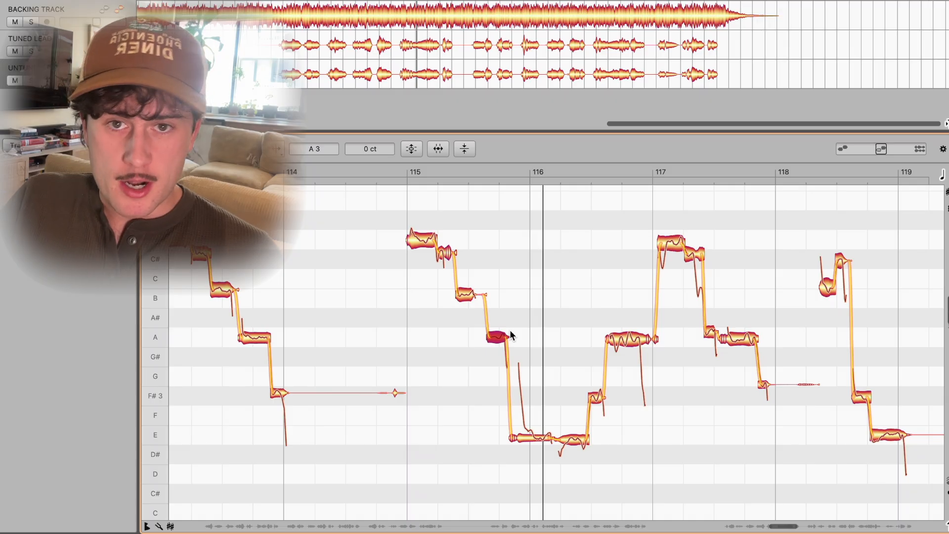
{"action": "key", "text": "space"}
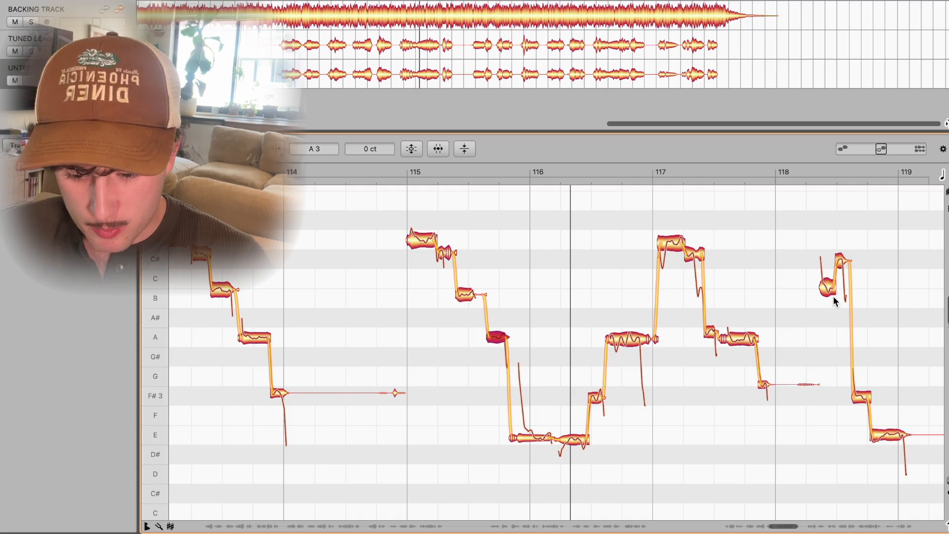
{"action": "left_click", "coordinate": [811, 180]}
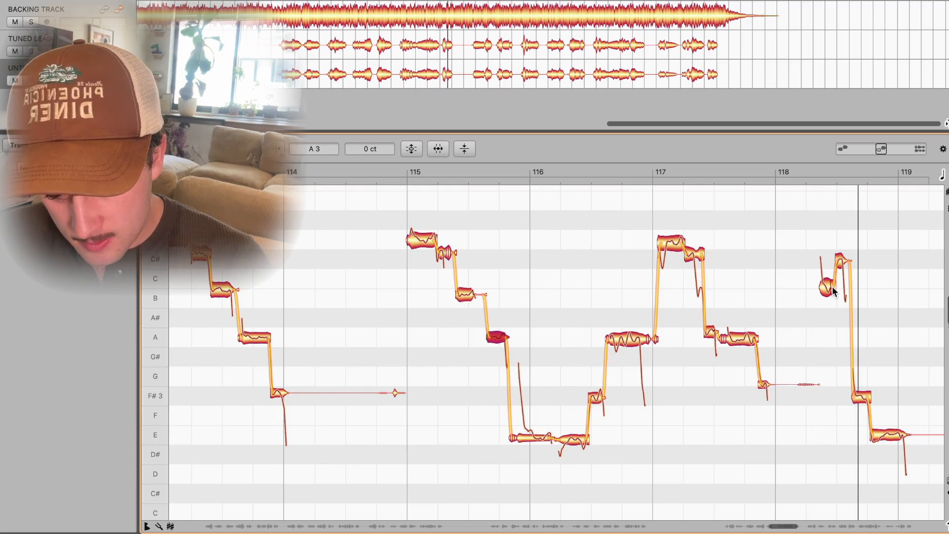
{"action": "left_click_drag", "start_coordinate": [830, 289], "coordinate": [827, 297]}
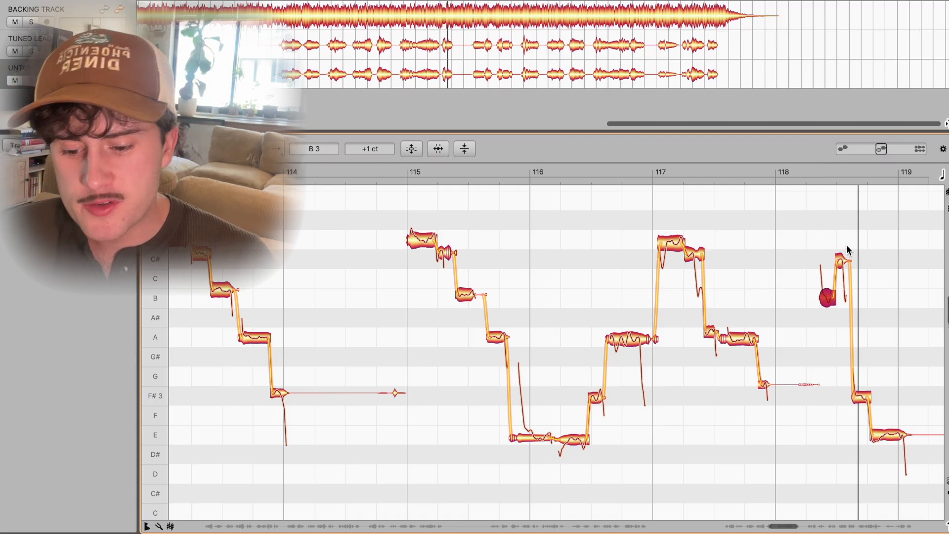
{"action": "left_click", "coordinate": [807, 169]}
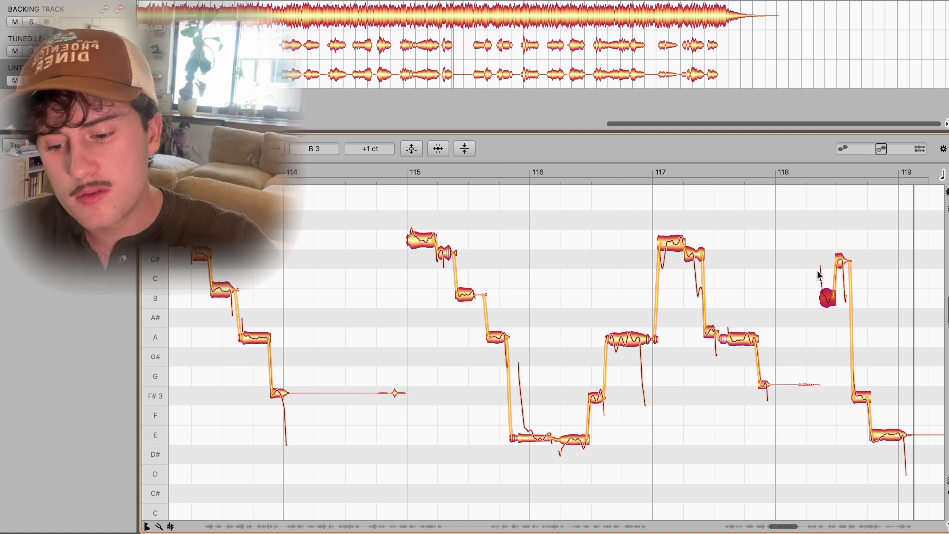
{"action": "left_click", "coordinate": [828, 301]}
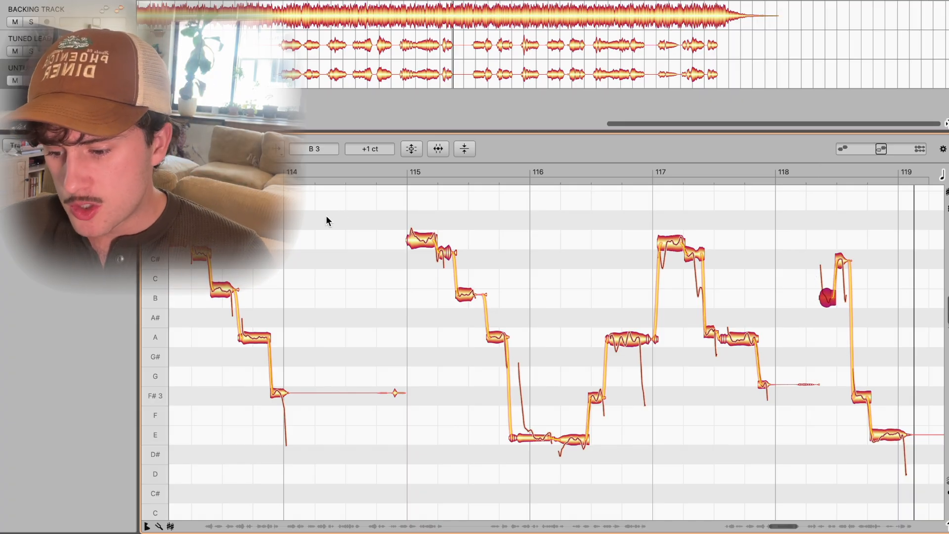
Retune the second note of bar 115 to C# 4 at +8 ct and the third to B 3 at 0 ct
{"action": "left_click", "coordinate": [404, 171]}
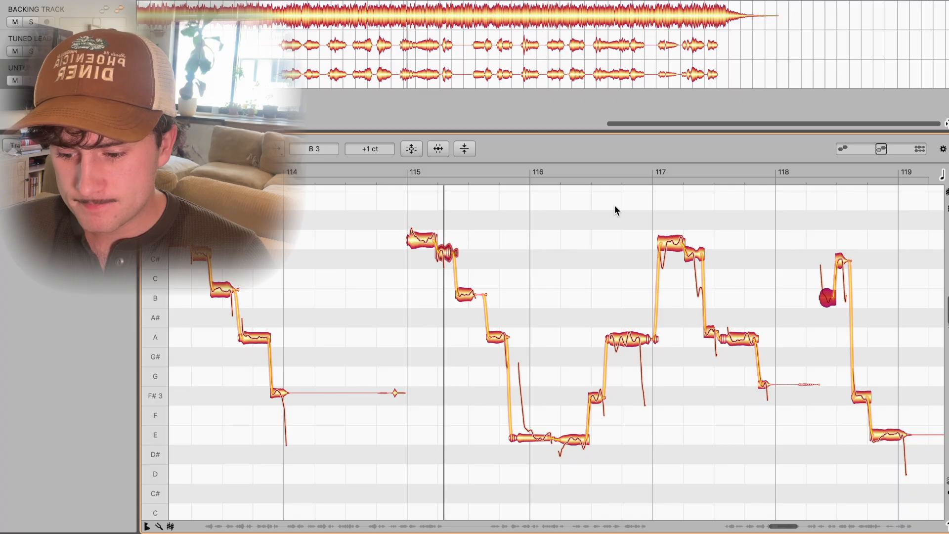
{"action": "left_click", "coordinate": [445, 255]}
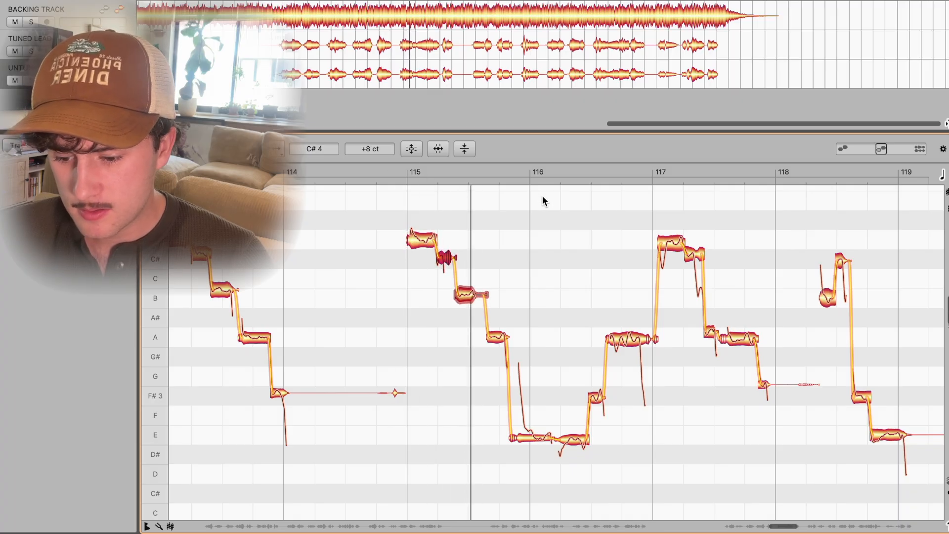
{"action": "left_click", "coordinate": [462, 294]}
{"action": "key", "text": "space"}
{"action": "key", "text": "space"}
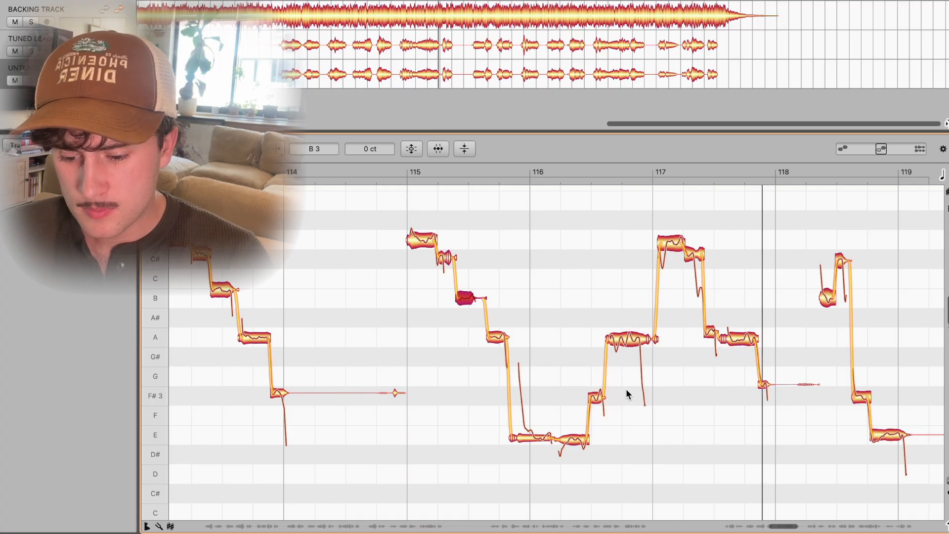
Retune bar 116's second note to E 3 and bar 117's third to A 3, both at 0 ct, and bar 117's last to F# 3 at +12 ct
{"action": "left_click", "coordinate": [573, 440]}
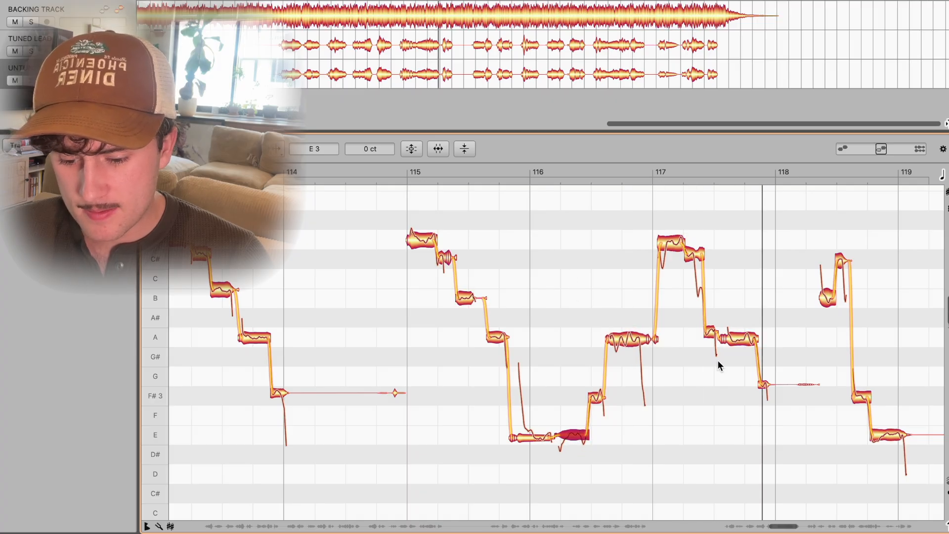
{"action": "left_click", "coordinate": [712, 333]}
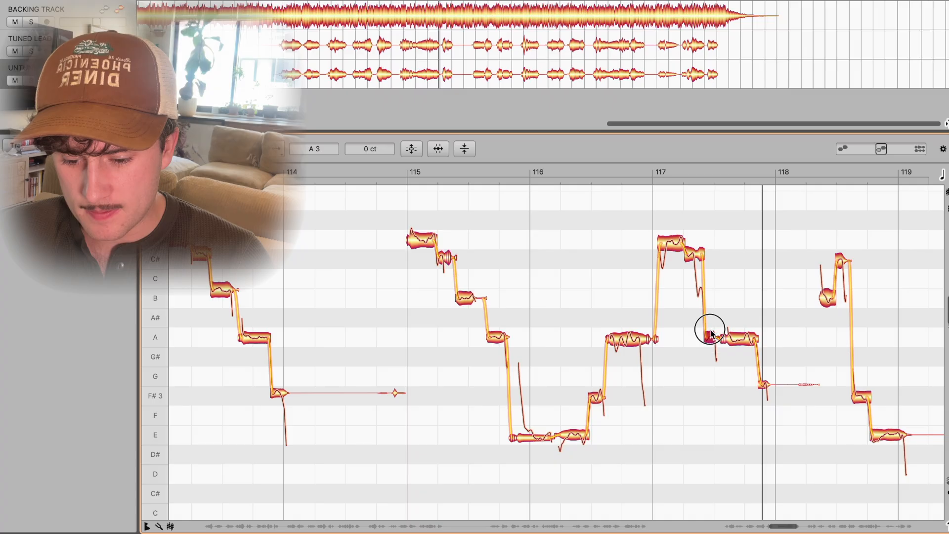
{"action": "left_click", "coordinate": [684, 170]}
{"action": "left_click", "coordinate": [672, 178]}
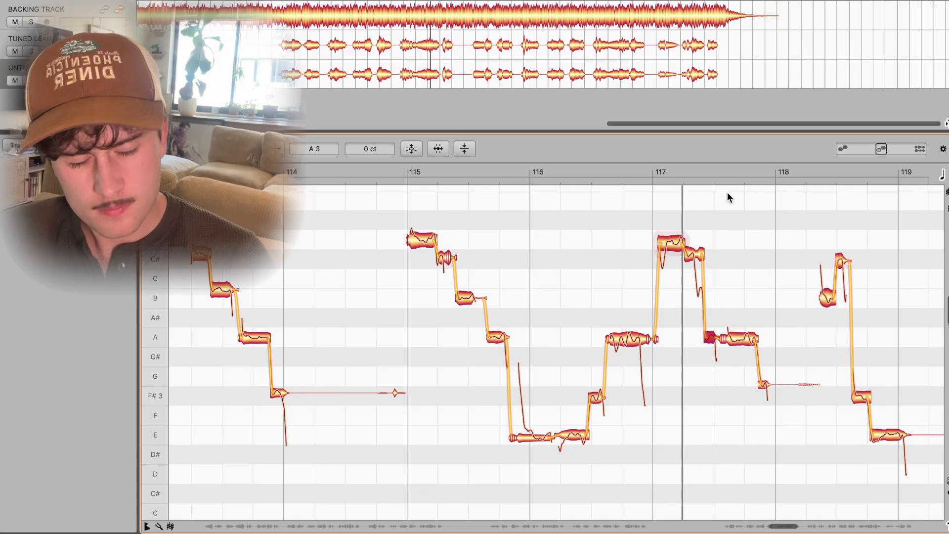
{"action": "left_click_drag", "start_coordinate": [762, 384], "coordinate": [762, 394]}
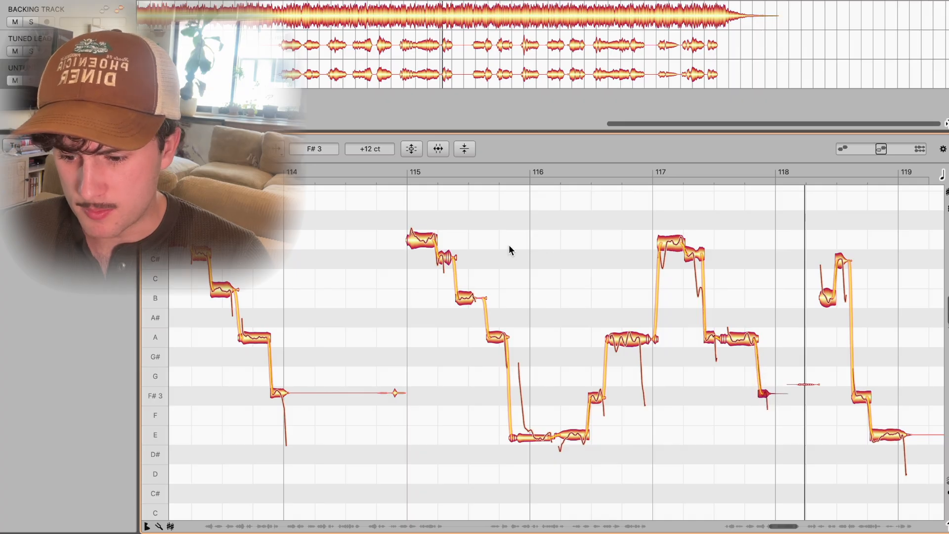
Play back the retuned phrase from just before bar 115 through bar 119
{"action": "left_click", "coordinate": [402, 171]}
{"action": "key", "text": "space"}
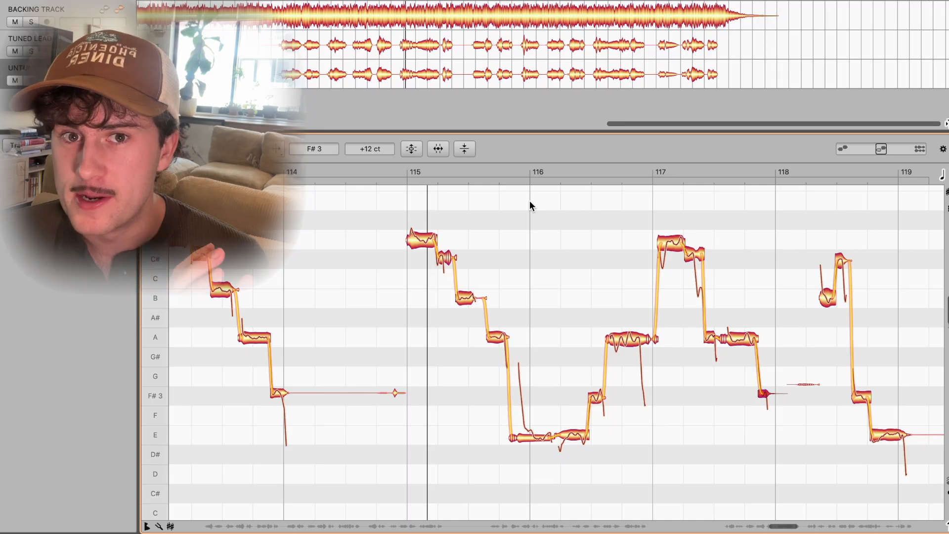
{"action": "left_click", "coordinate": [397, 170]}
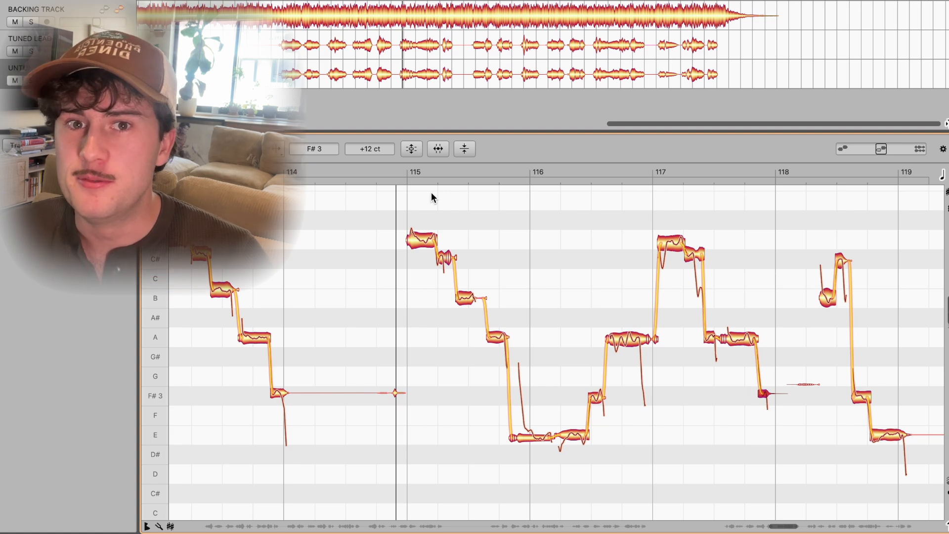
{"action": "key", "text": "space"}
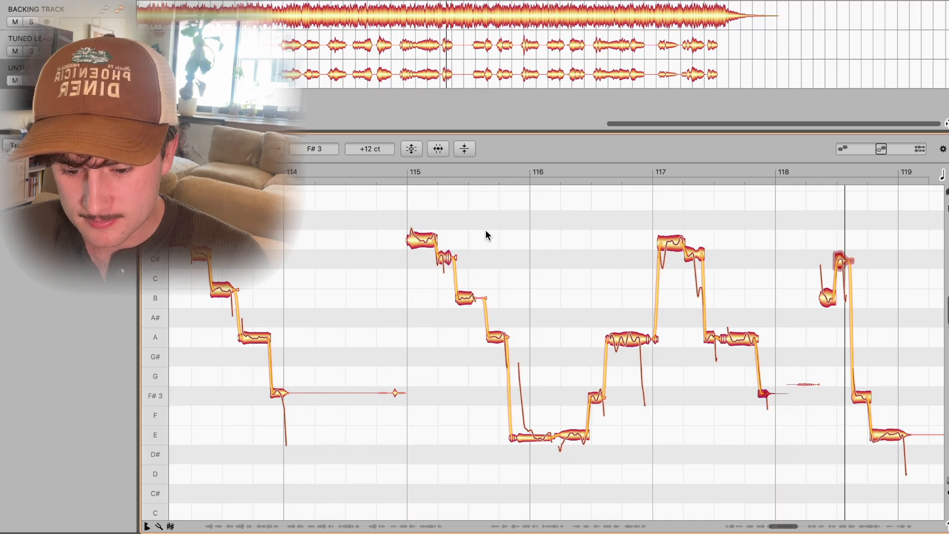
{"action": "key", "text": "space"}
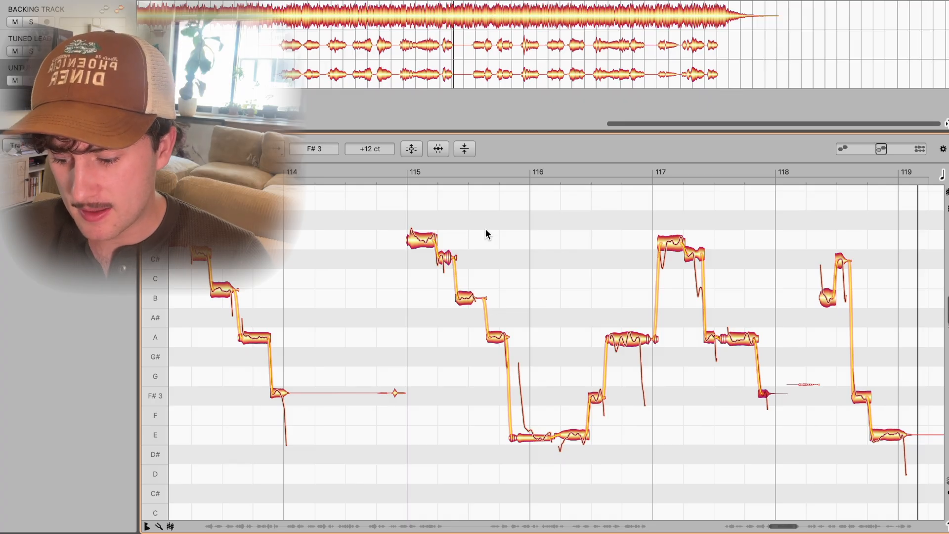
Activate the Pitch Modulation tool and play the long A note before bar 117
{"action": "left_click", "coordinate": [482, 228]}
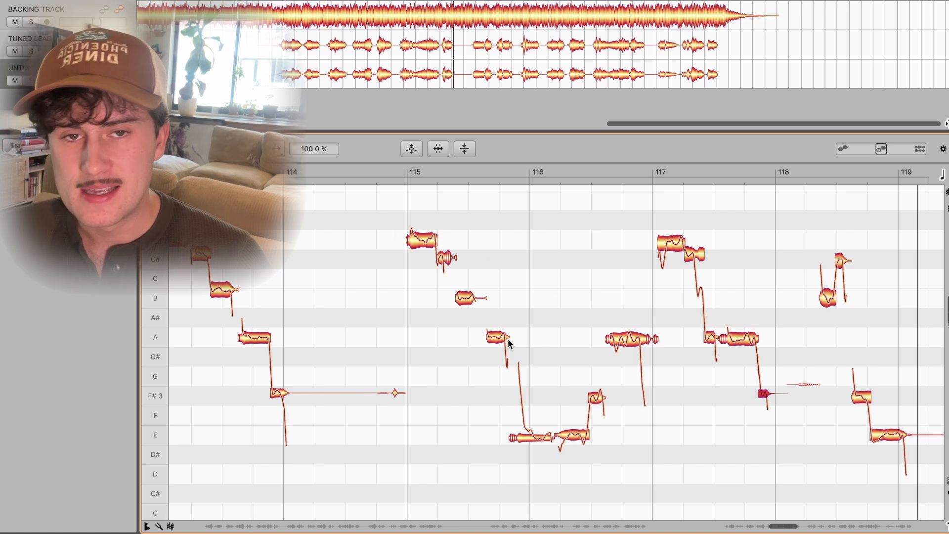
{"action": "mouse_move", "coordinate": [507, 338]}
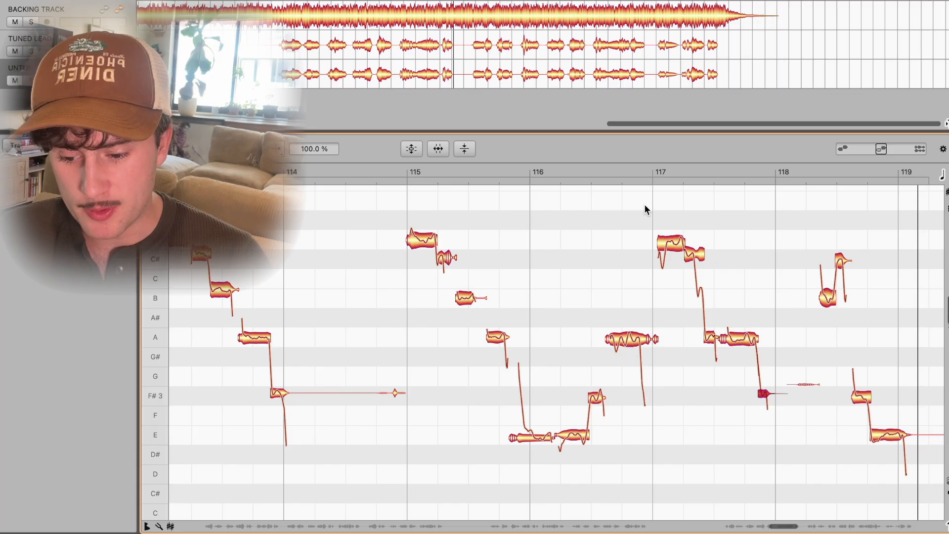
{"action": "left_click", "coordinate": [600, 173]}
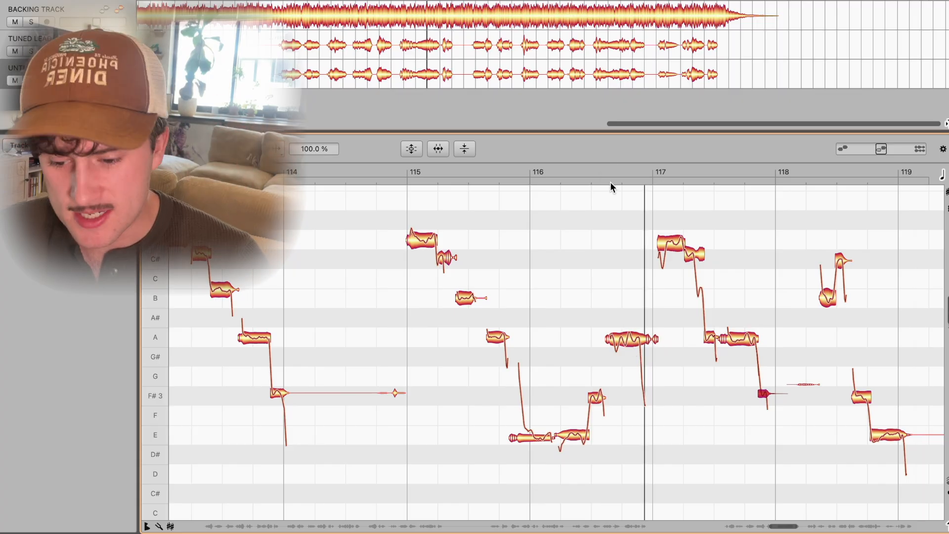
Try flattening the long A 3 note before bar 117 to 0.0 % pitch modulation, listen to it, and undo the change
{"action": "key", "text": "F1"}
{"action": "left_click_drag", "start_coordinate": [617, 292], "coordinate": [693, 358]}
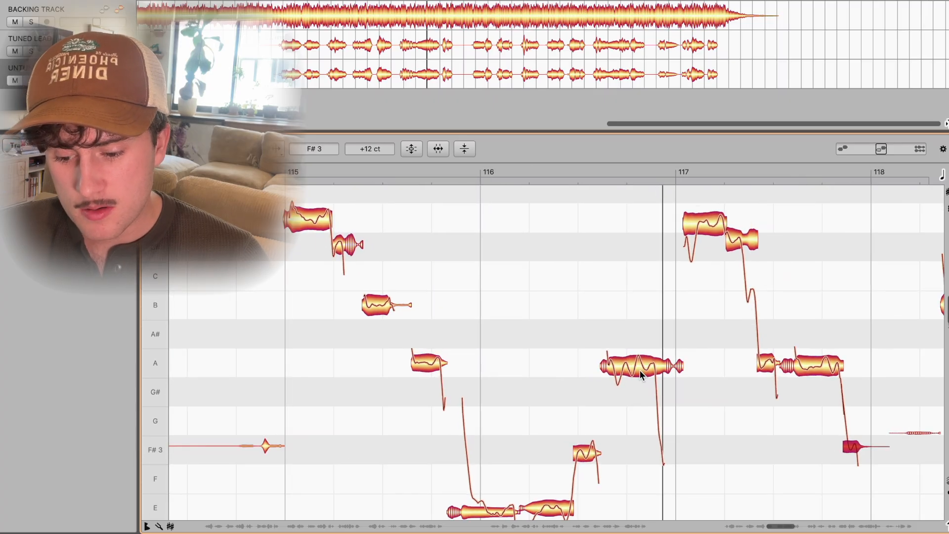
{"action": "scroll", "coordinate": [638, 369], "scroll_direction": "up", "scroll_amount": 3}
{"action": "key", "text": "F2"}
{"action": "key", "text": "F2"}
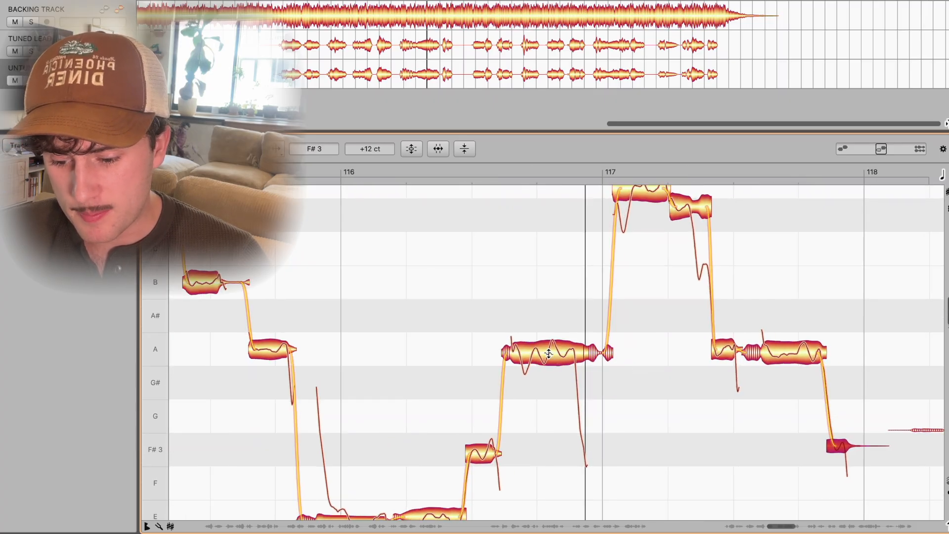
{"action": "left_click", "coordinate": [548, 353]}
{"action": "double_click", "coordinate": [548, 354]}
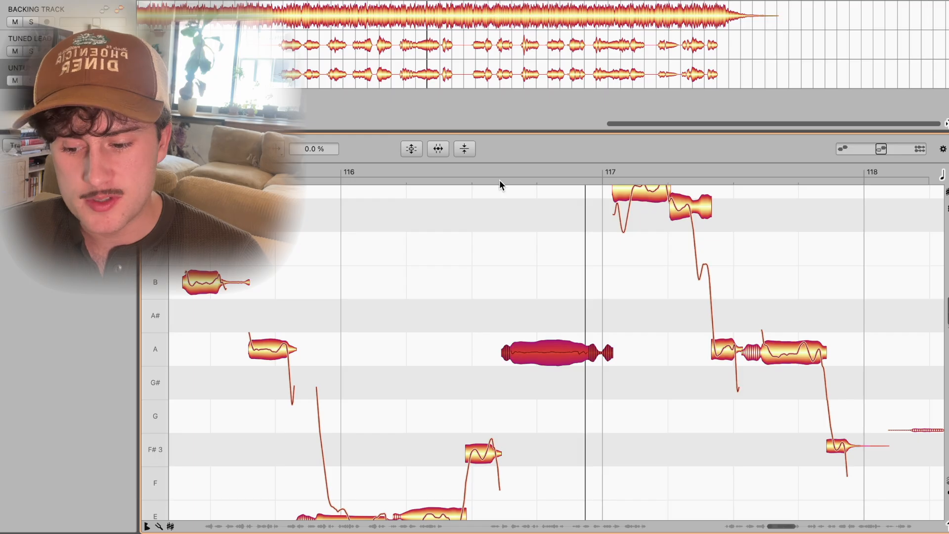
{"action": "left_click", "coordinate": [493, 168]}
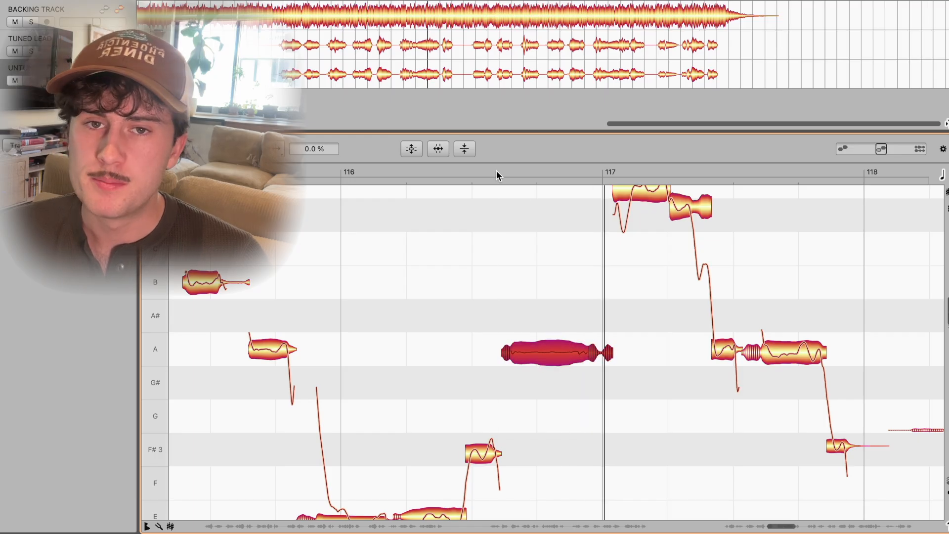
{"action": "key", "text": "super+z"}
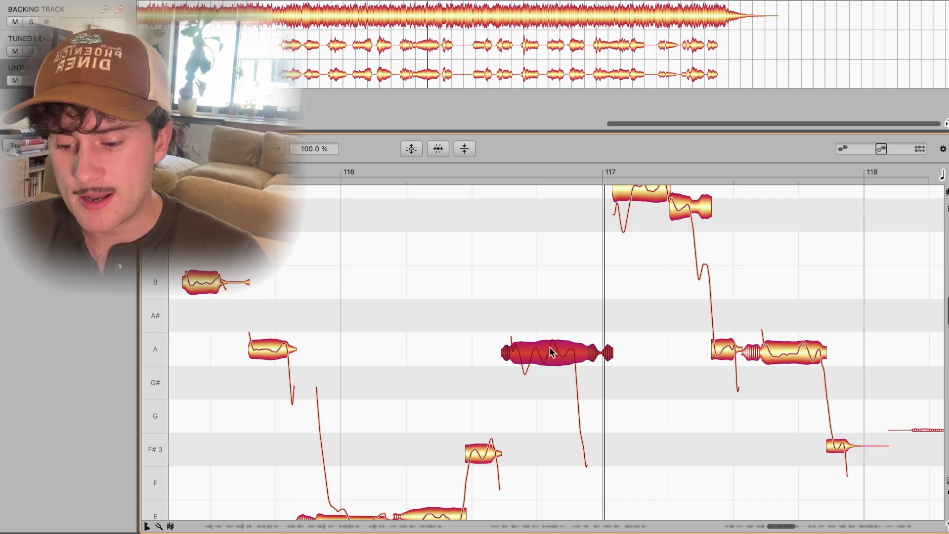
Reduce the long A 3 note before bar 117 to 49.0 % pitch modulation and play the phrase back
{"action": "mouse_move", "coordinate": [552, 354]}
{"action": "left_mouse_down"}
{"action": "mouse_move", "coordinate": [554, 379]}
{"action": "mouse_move", "coordinate": [559, 361]}
{"action": "left_mouse_up"}
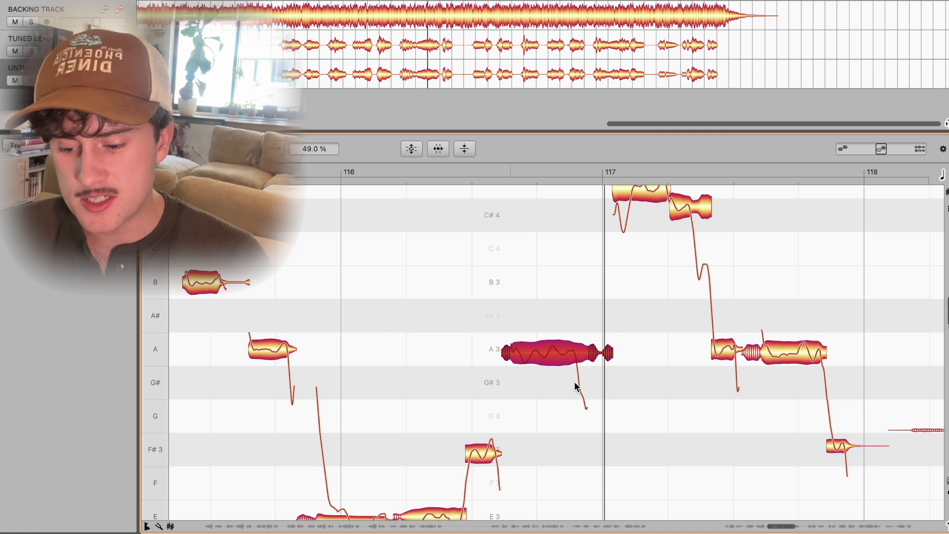
{"action": "double_click", "coordinate": [369, 169]}
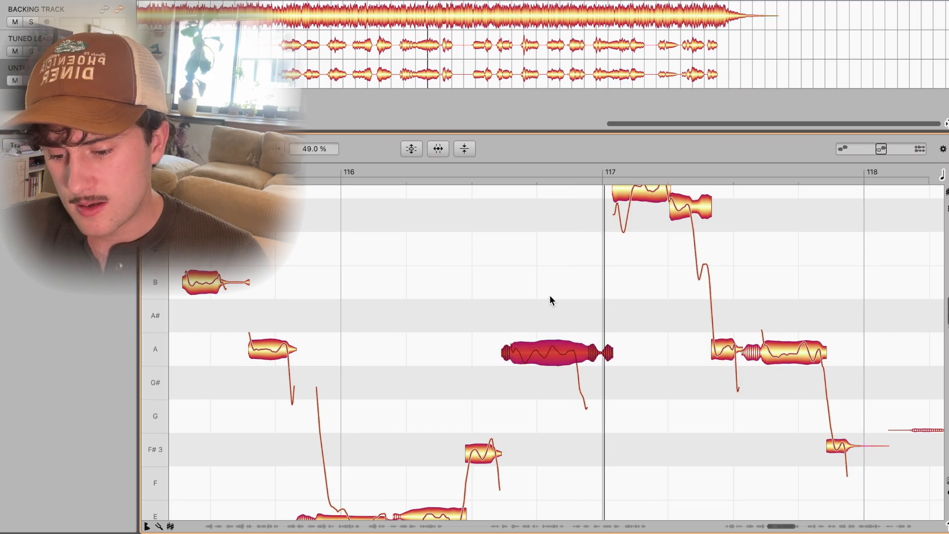
{"action": "scroll", "coordinate": [558, 298], "scroll_direction": "up", "scroll_amount": 1}
{"action": "scroll", "coordinate": [558, 303], "scroll_direction": "up", "scroll_amount": 2}
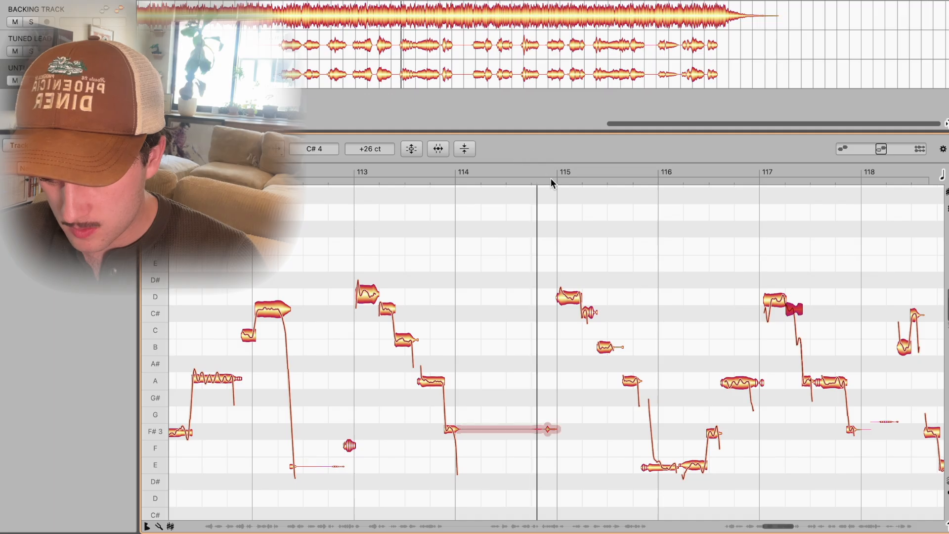
Try splitting the E 3 note that crosses bar 116 just after the downbeat and centring both parts on E 3
{"action": "left_click_drag", "start_coordinate": [603, 290], "coordinate": [612, 251]}
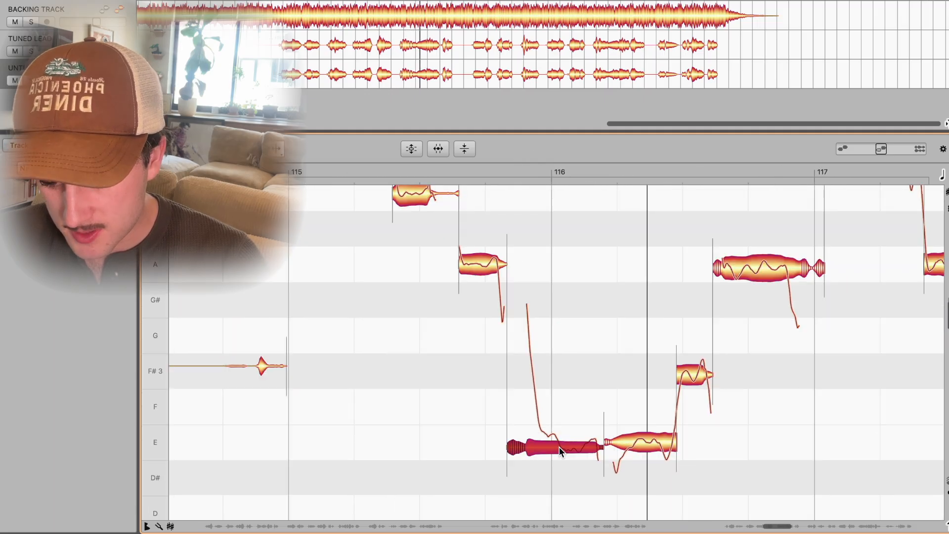
{"action": "double_click", "coordinate": [559, 447]}
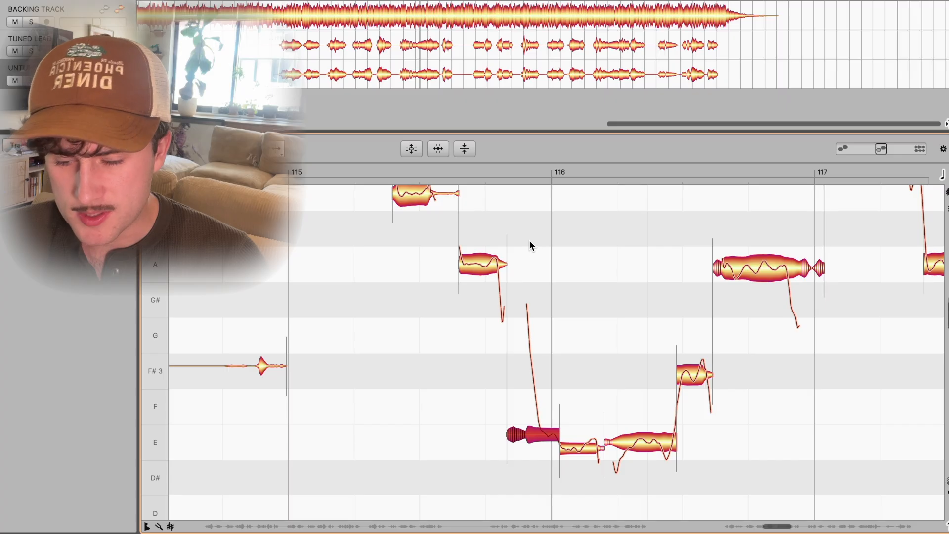
{"action": "key", "text": "F2"}
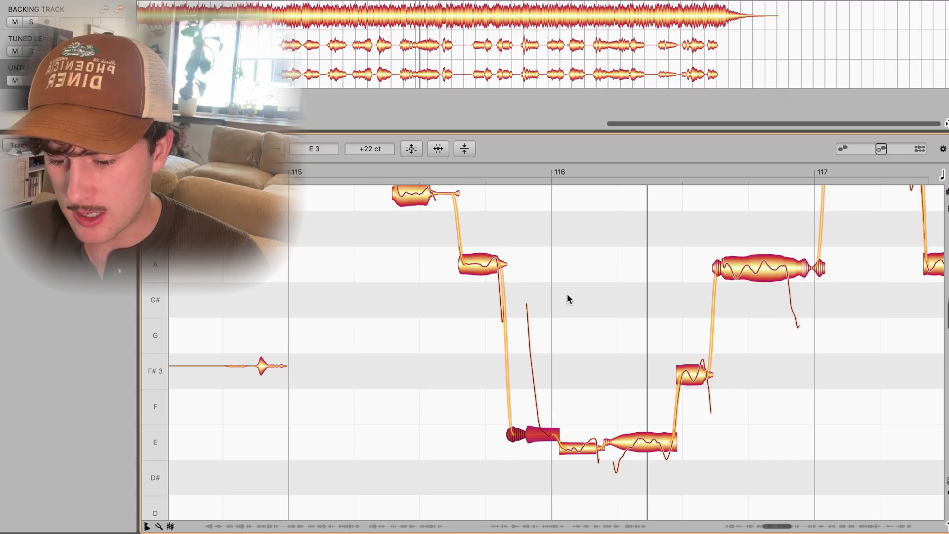
{"action": "double_click", "coordinate": [457, 169]}
{"action": "left_click_drag", "start_coordinate": [538, 432], "coordinate": [538, 450]}
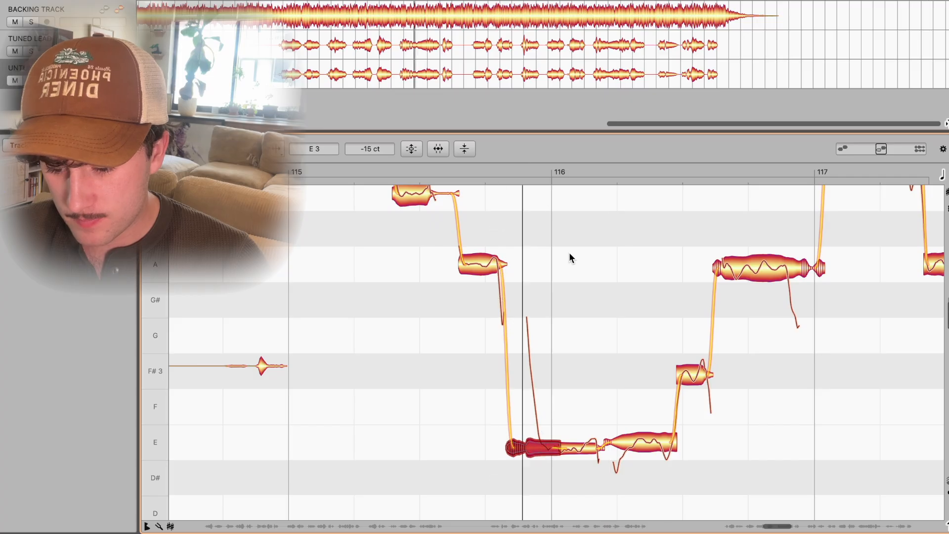
{"action": "left_click", "coordinate": [645, 439]}
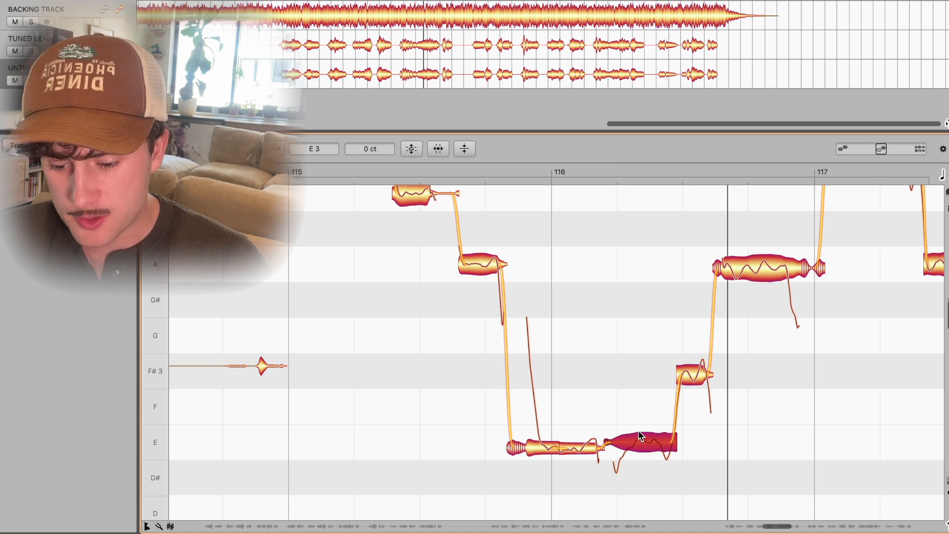
{"action": "left_click", "coordinate": [565, 443]}
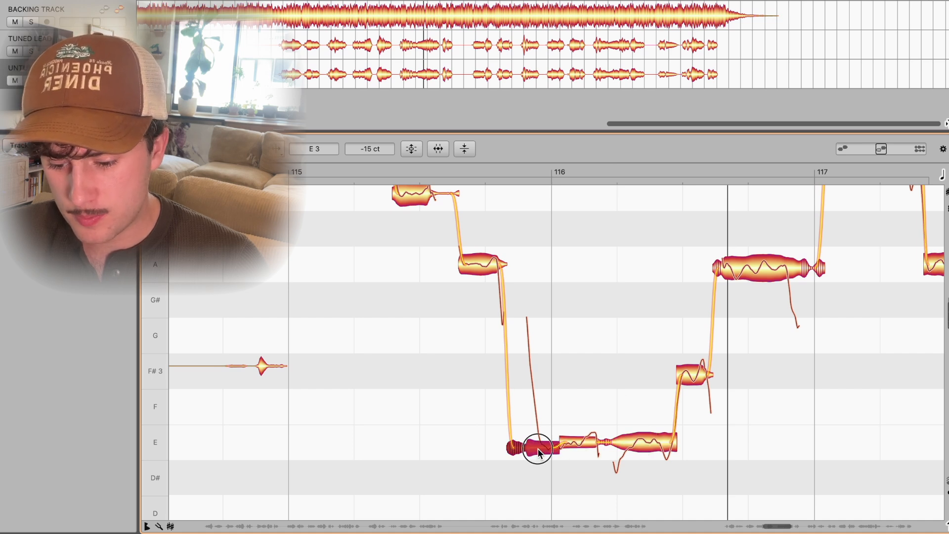
Reduce the second E 3 note, after the bar 116 line, to 64.0 % pitch modulation
{"action": "key", "text": "F2"}
{"action": "left_click", "coordinate": [645, 444]}
{"action": "left_click_drag", "start_coordinate": [646, 437], "coordinate": [619, 440]}
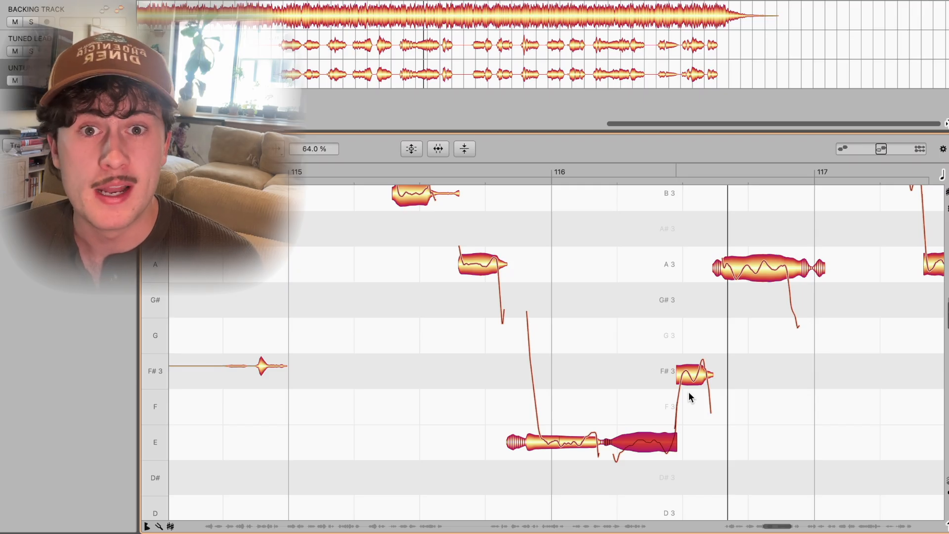
Split the E 3 note crossing bar 116 just after the downbeat and lower its first part to E 3 at -15 ct
{"action": "key", "text": "F6"}
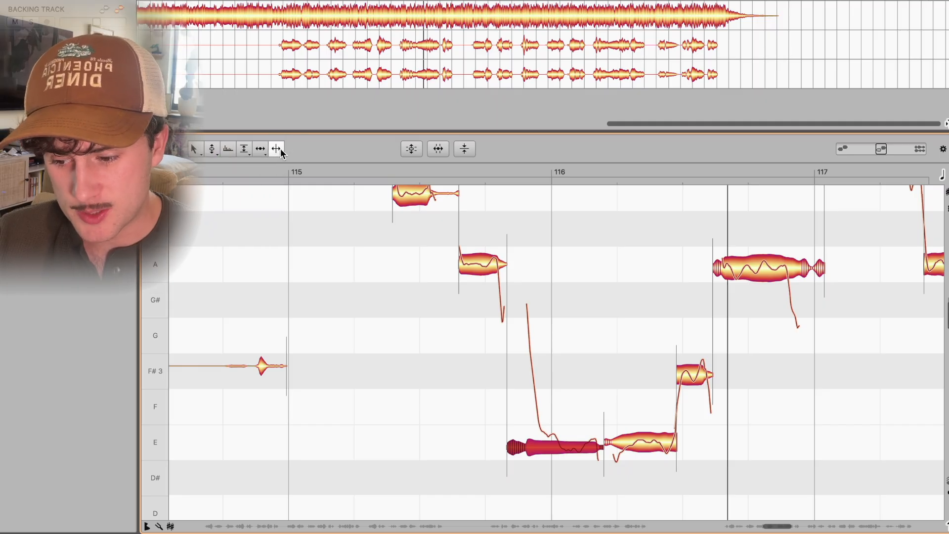
{"action": "double_click", "coordinate": [559, 447]}
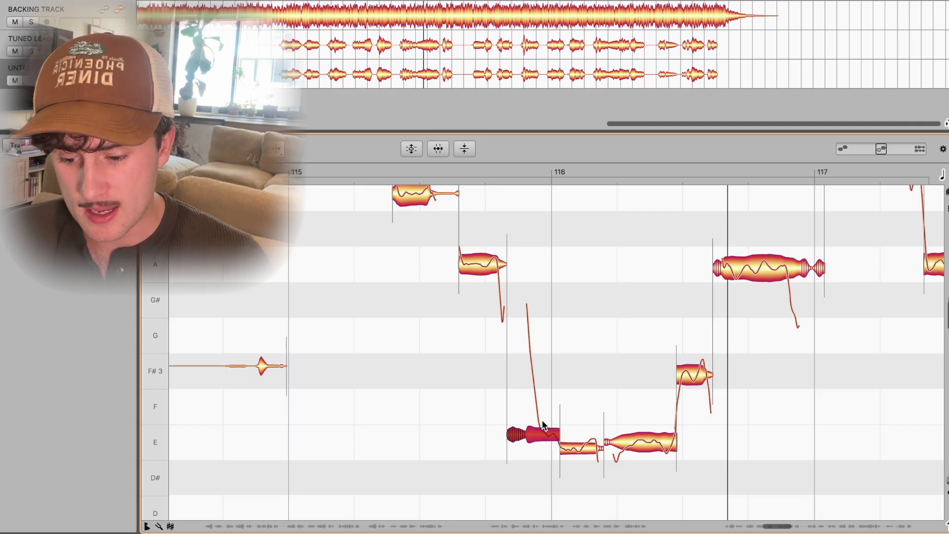
{"action": "left_click", "coordinate": [560, 435]}
{"action": "double_click", "coordinate": [559, 435]}
{"action": "double_click", "coordinate": [560, 445]}
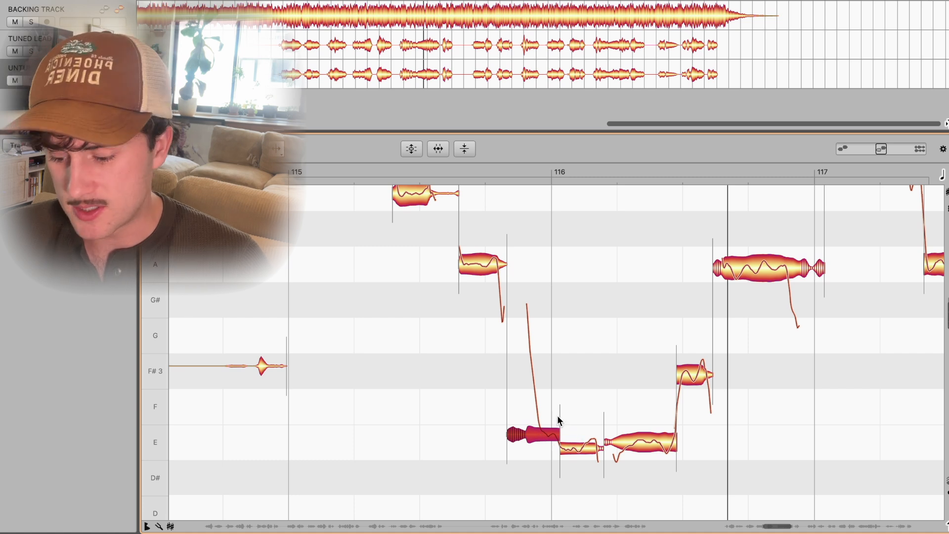
{"action": "key", "text": "F2"}
{"action": "left_click_drag", "start_coordinate": [540, 435], "coordinate": [542, 449]}
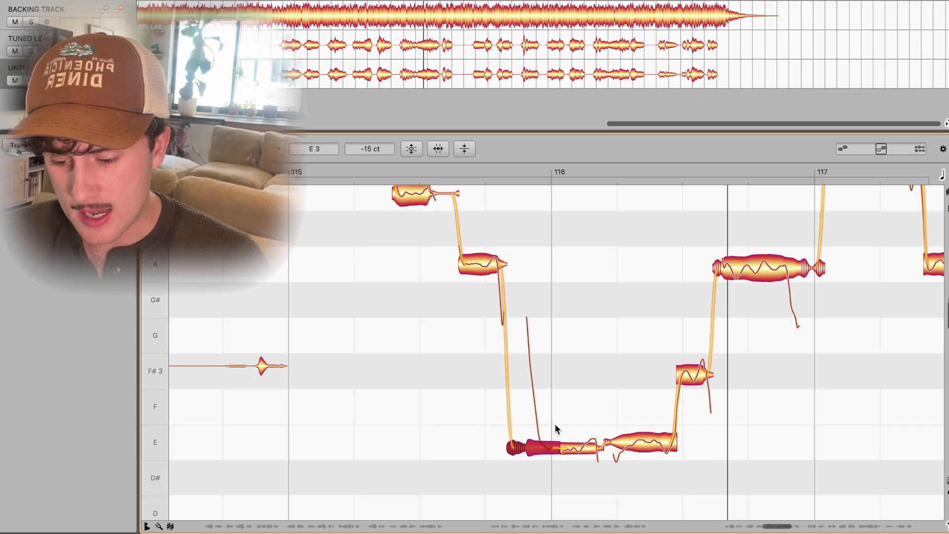
Lengthen the pitch transition between the two parts of the split E 3 note and play the result
{"action": "scroll", "coordinate": [555, 424], "scroll_direction": "up", "scroll_amount": 5}
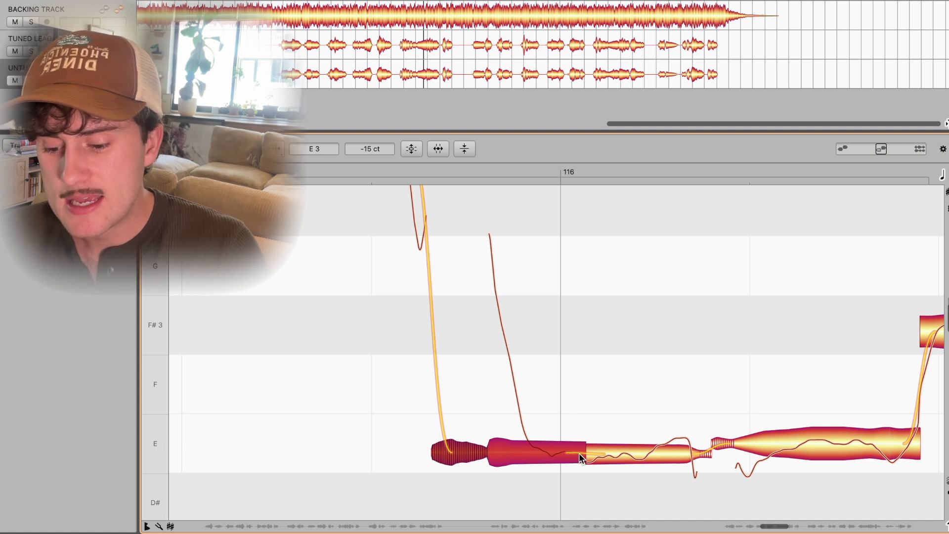
{"action": "left_click_drag", "start_coordinate": [572, 452], "coordinate": [585, 435]}
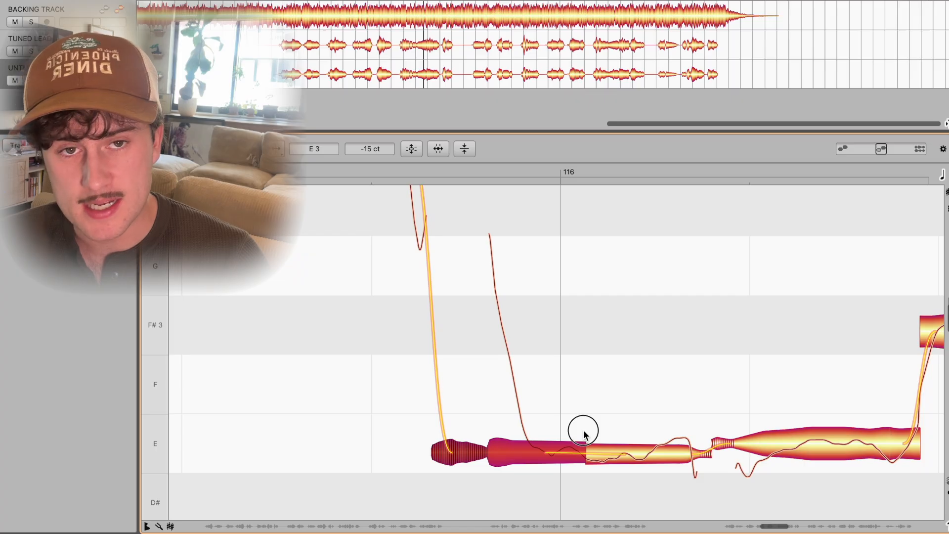
{"action": "left_click_drag", "start_coordinate": [584, 433], "coordinate": [580, 298]}
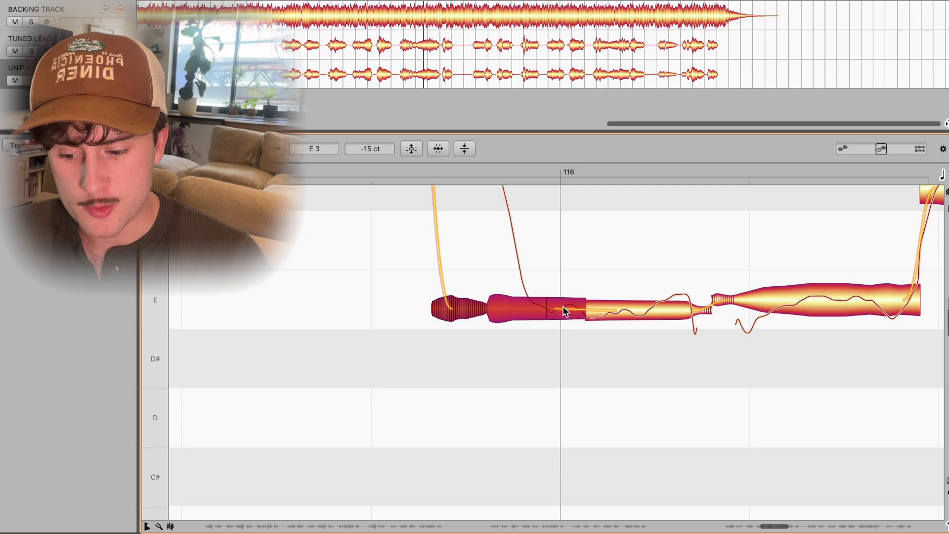
{"action": "double_click", "coordinate": [403, 169]}
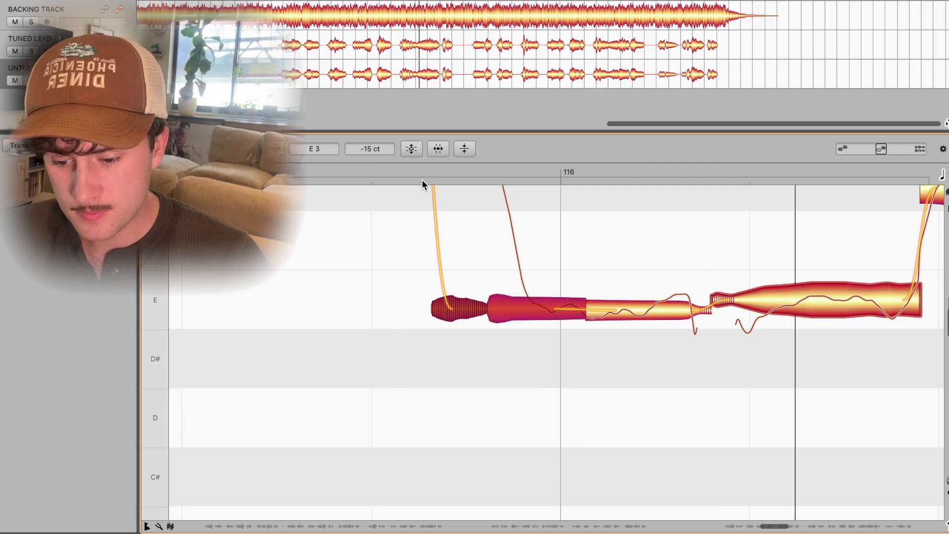
Split off the tail of the E 3 note's second part and lower it to E 3 at -13 ct
{"action": "double_click", "coordinate": [653, 310]}
{"action": "mouse_move", "coordinate": [668, 316]}
{"action": "left_mouse_down"}
{"action": "mouse_move", "coordinate": [674, 306]}
{"action": "mouse_move", "coordinate": [659, 314]}
{"action": "left_mouse_up"}
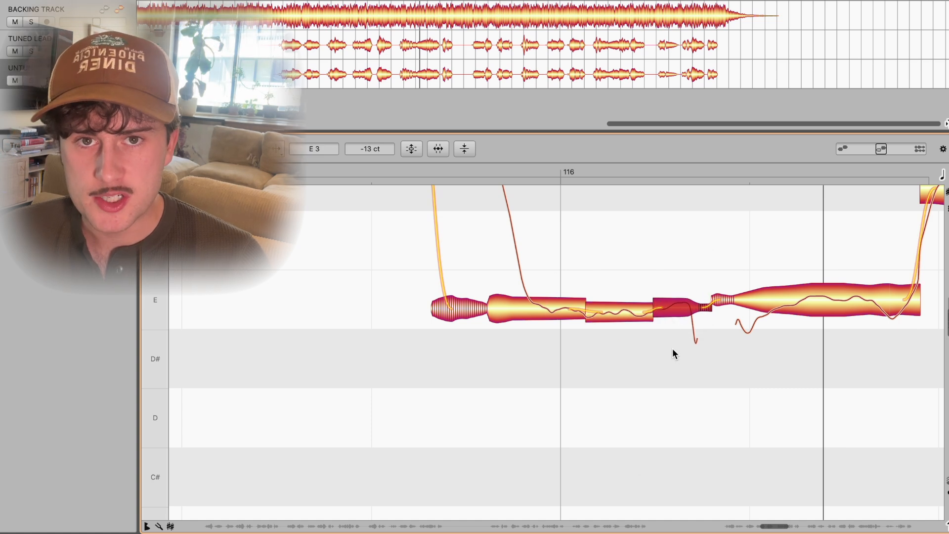
Try snapping all three parts of the split E 3 note together to 0 ct, and undo the change
{"action": "left_click_drag", "start_coordinate": [685, 264], "coordinate": [568, 313]}
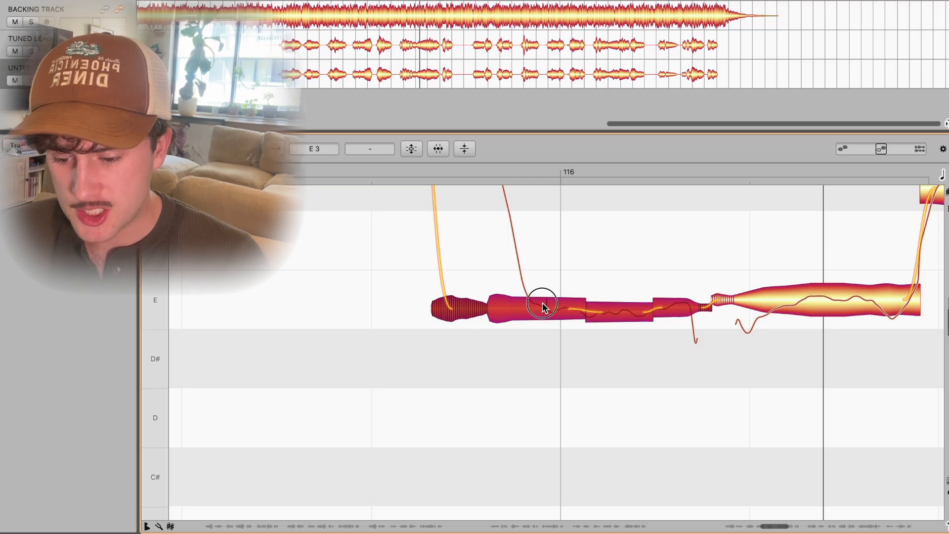
{"action": "double_click", "coordinate": [544, 304]}
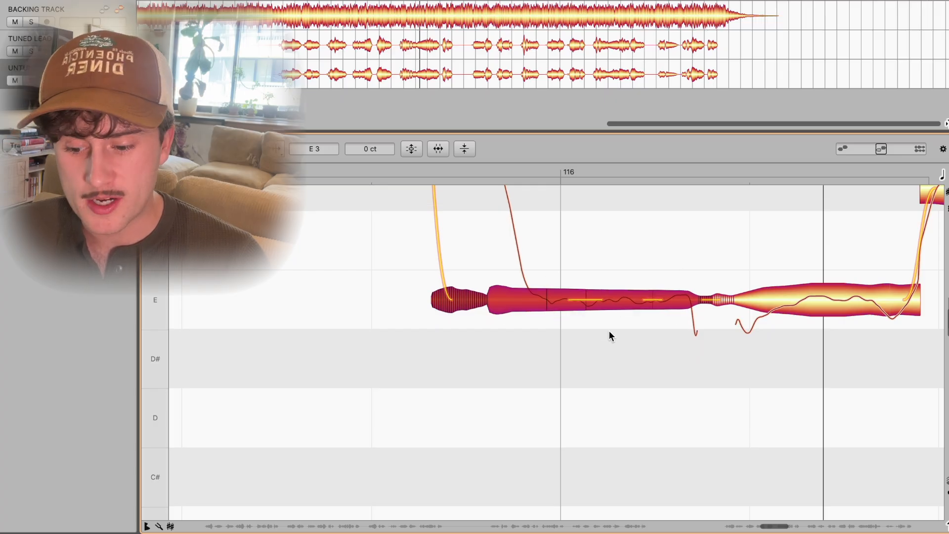
{"action": "left_click", "coordinate": [610, 257]}
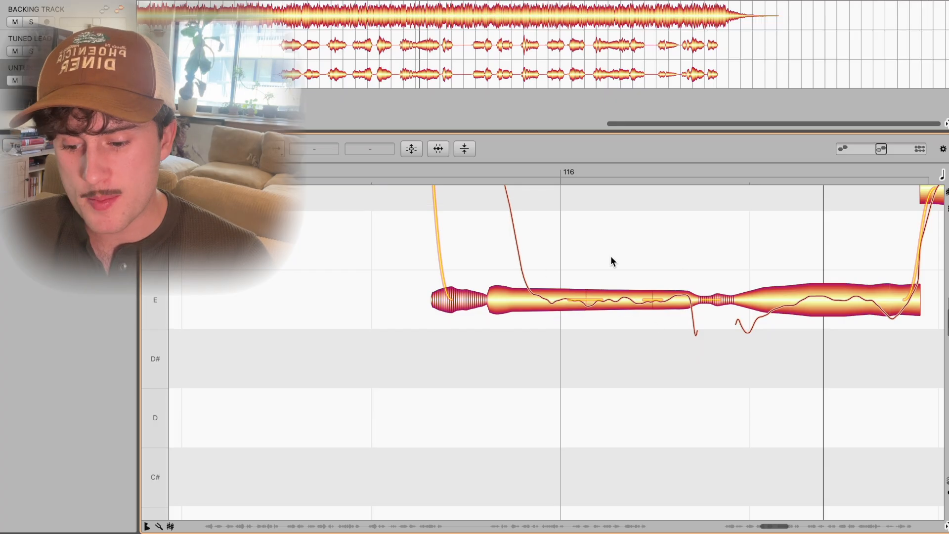
{"action": "key", "text": "super+z"}
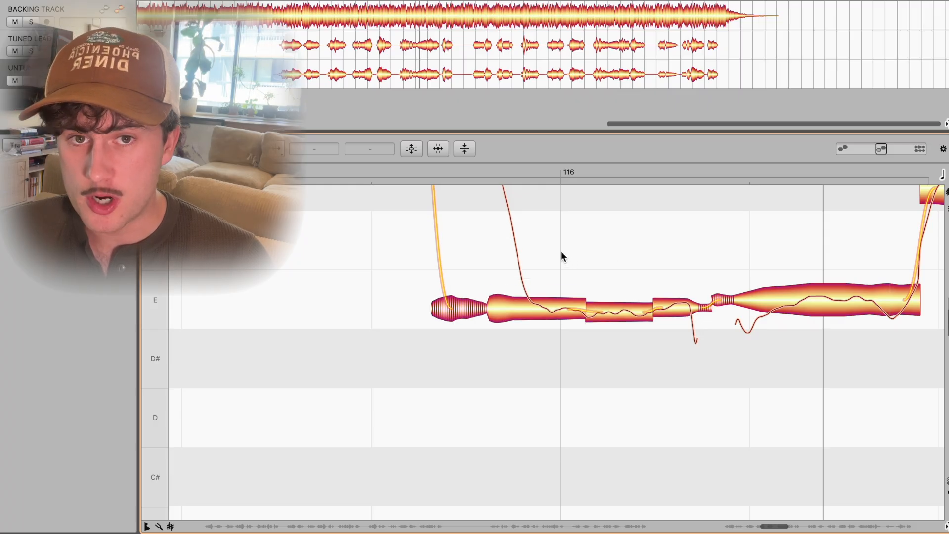
Tune the split E 3 note's parts individually, the first to 0 ct, the last to -1 ct and the middle to -3 ct, and listen
{"action": "double_click", "coordinate": [545, 299]}
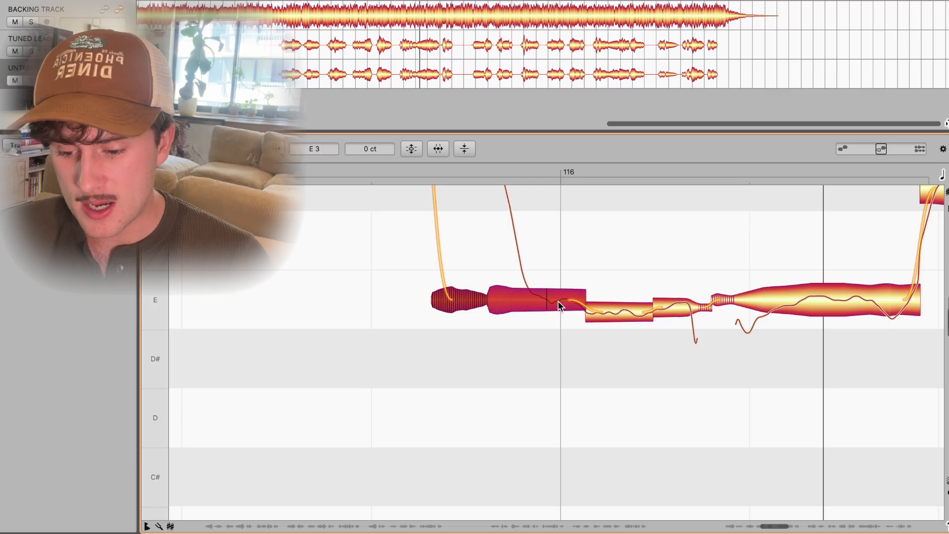
{"action": "double_click", "coordinate": [678, 303]}
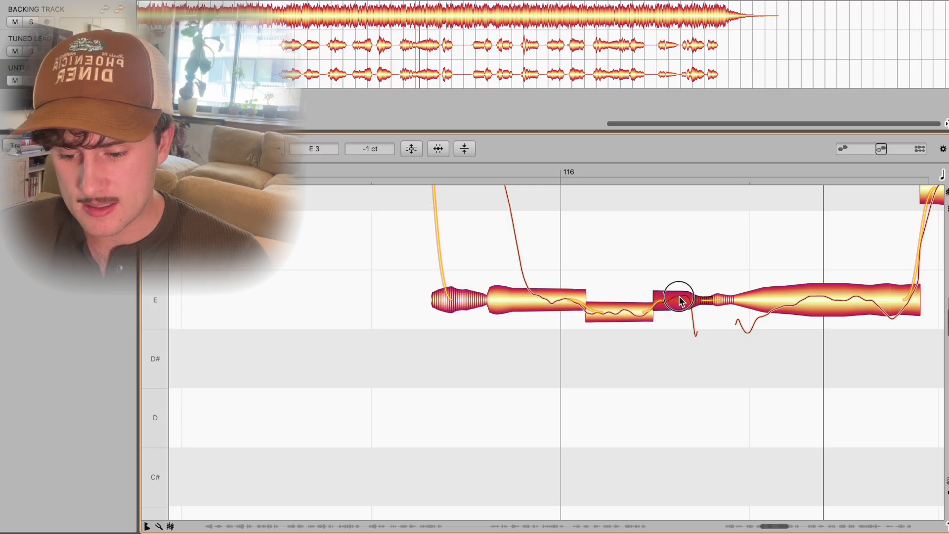
{"action": "double_click", "coordinate": [630, 299]}
{"action": "left_click_drag", "start_coordinate": [630, 297], "coordinate": [629, 293]}
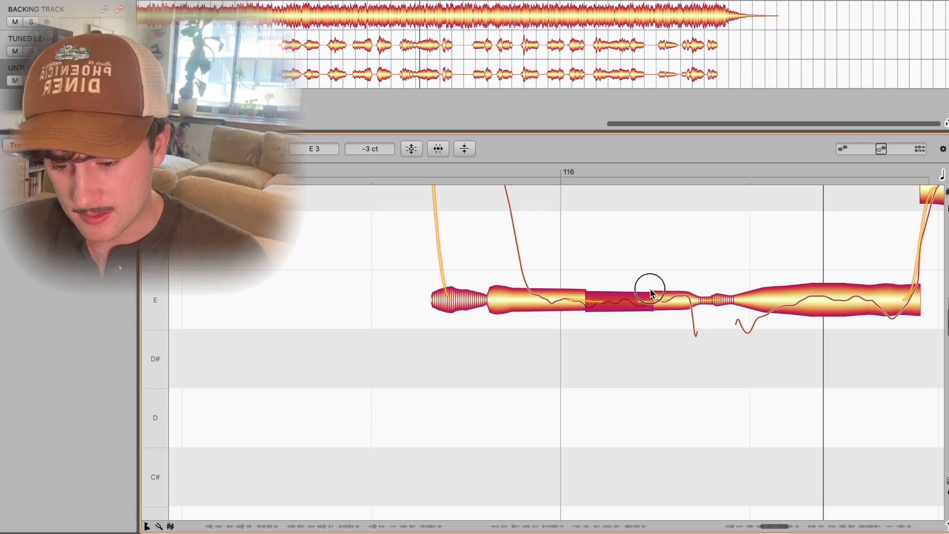
{"action": "left_click", "coordinate": [396, 170]}
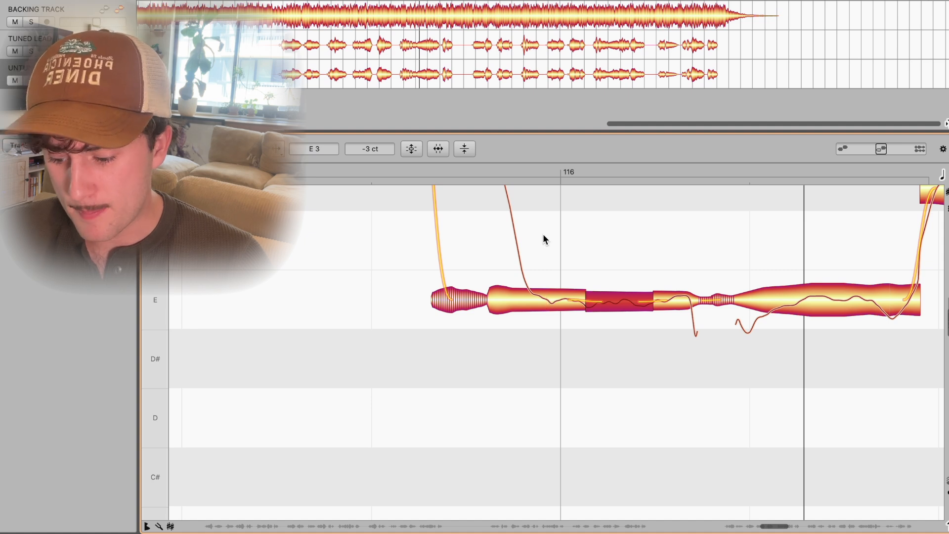
Restore the three parts of the split E 3 note to their original state with Undo All Changes and play them for comparison
{"action": "left_click_drag", "start_coordinate": [544, 234], "coordinate": [643, 328]}
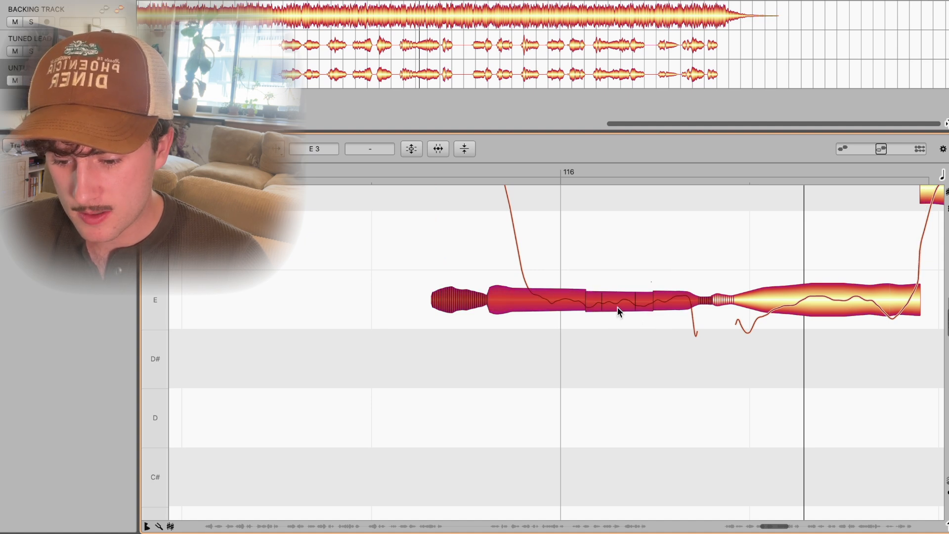
{"action": "right_click", "coordinate": [557, 292]}
{"action": "mouse_move", "coordinate": [591, 211]}
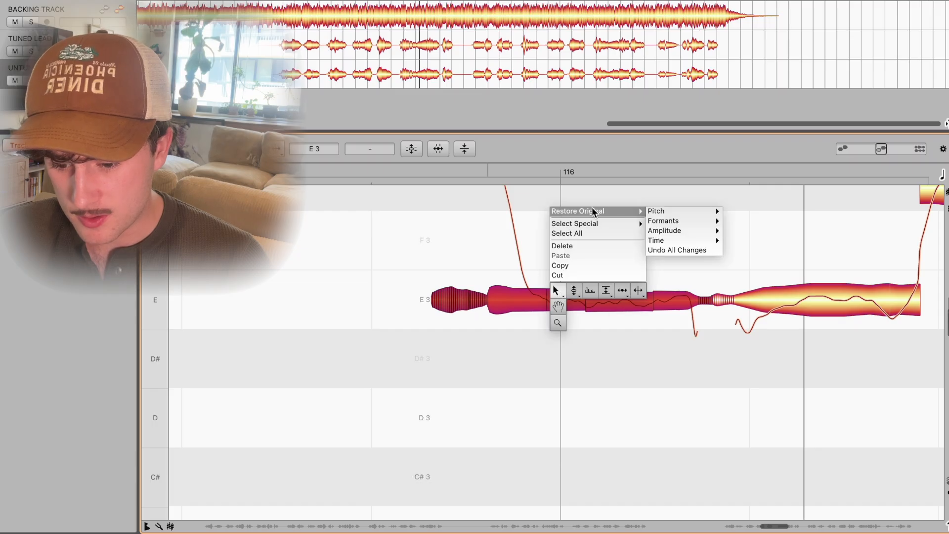
{"action": "left_click", "coordinate": [667, 252]}
{"action": "double_click", "coordinate": [389, 169]}
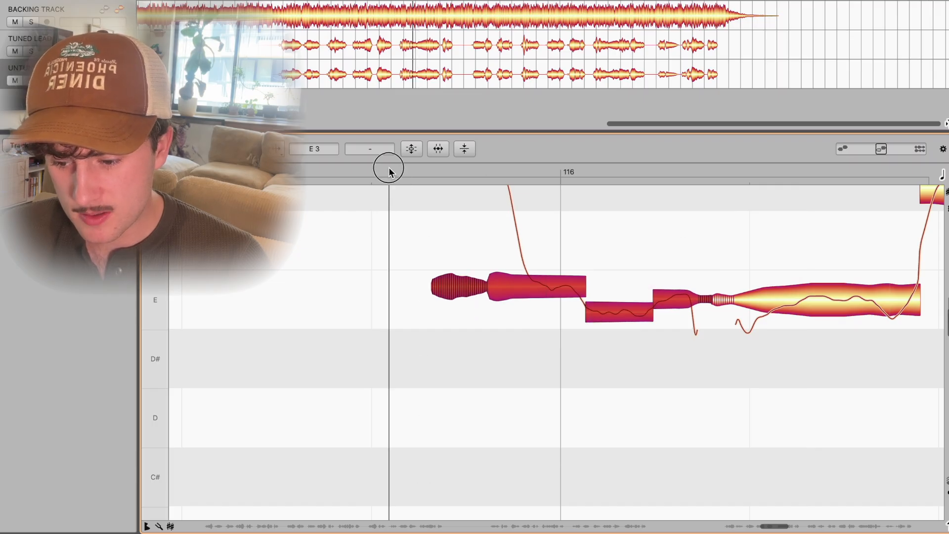
Undo the restoration of the original pitches and play the tuned E 3 note again
{"action": "key", "text": "super+z"}
{"action": "double_click", "coordinate": [397, 165]}
{"action": "key", "text": "space"}
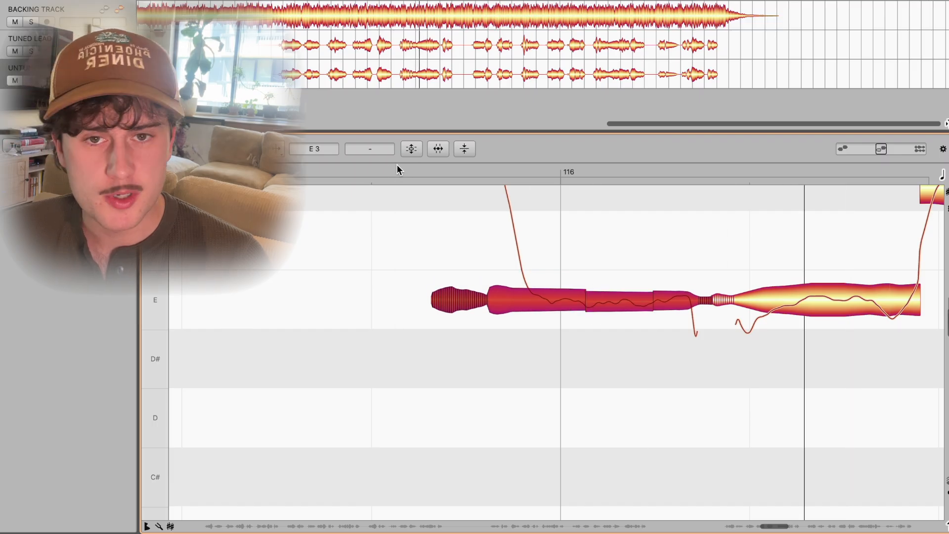
Deselect the notes and play the tuned phrase from bar 115 through bar 116
{"action": "left_click", "coordinate": [528, 220]}
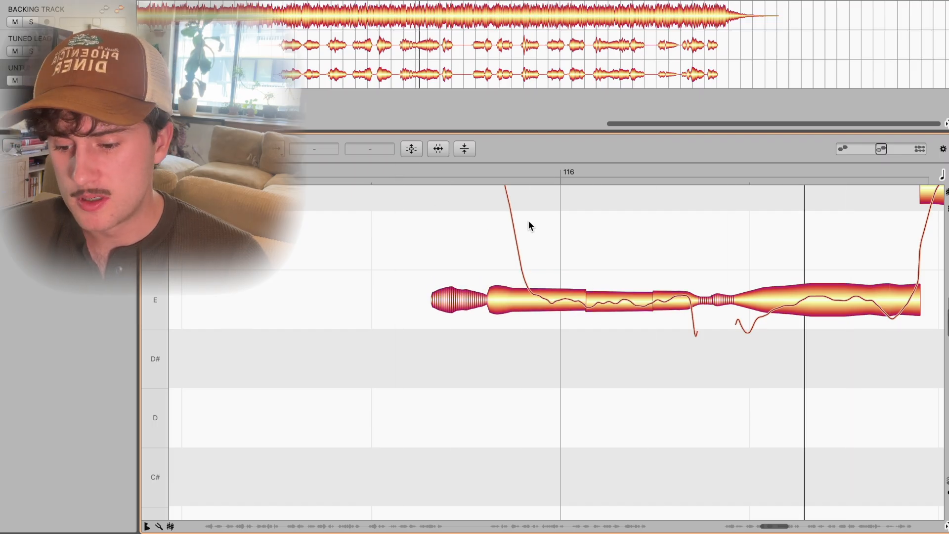
{"action": "scroll", "coordinate": [578, 240], "scroll_direction": "down", "scroll_amount": 10}
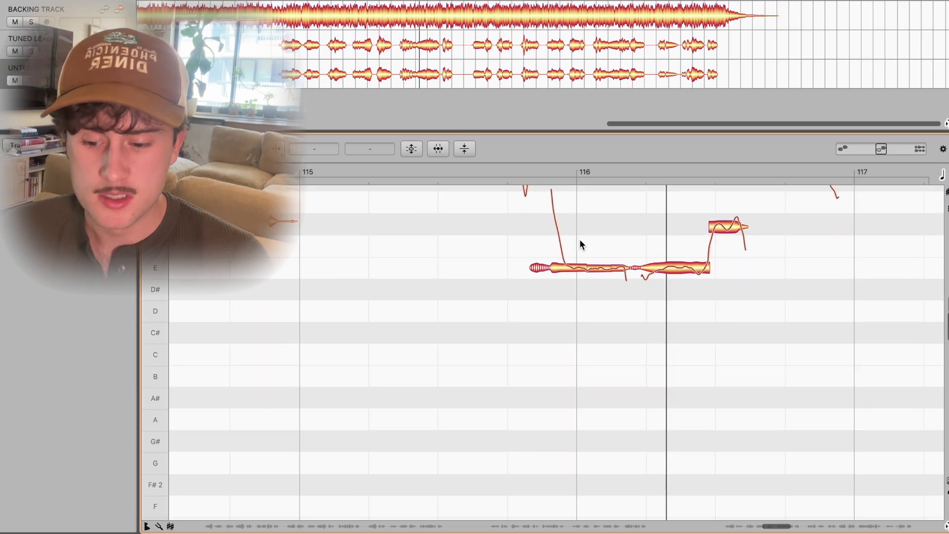
{"action": "scroll", "coordinate": [581, 237], "scroll_direction": "up", "scroll_amount": 5}
{"action": "scroll", "coordinate": [582, 239], "scroll_direction": "down", "scroll_amount": 4}
{"action": "scroll", "coordinate": [608, 239], "scroll_direction": "up", "scroll_amount": 1}
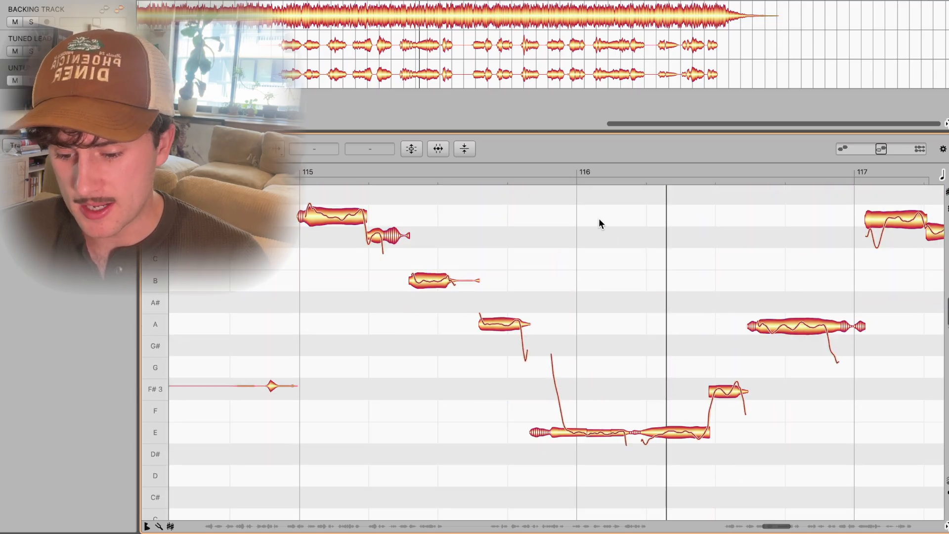
{"action": "left_click", "coordinate": [302, 173]}
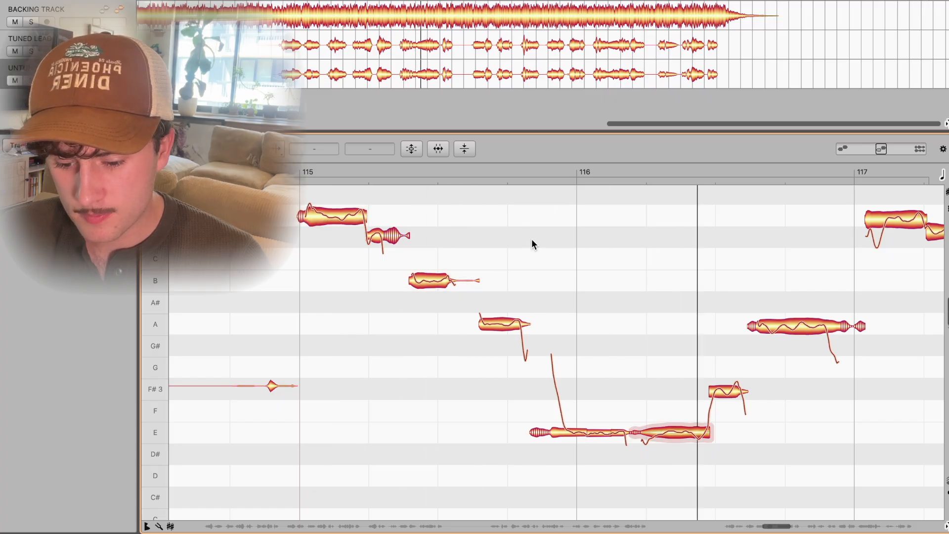
Play the lead vocal again from the A 3 note just before bar 117 into the notes that follow
{"action": "key", "text": "space"}
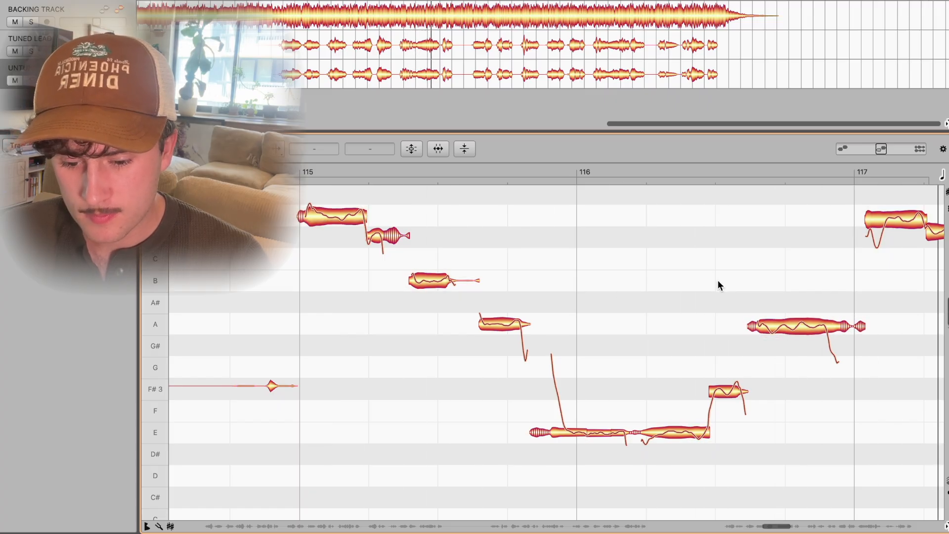
{"action": "scroll", "coordinate": [719, 280], "scroll_direction": "right", "scroll_amount": 6}
{"action": "scroll", "coordinate": [719, 280], "scroll_direction": "up", "scroll_amount": 1}
{"action": "left_click", "coordinate": [634, 177]}
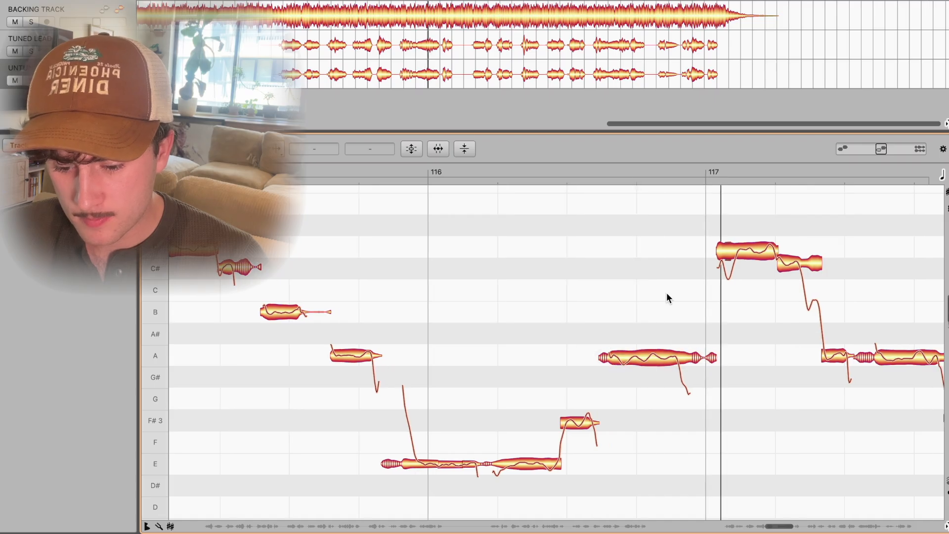
Split the A 3 note before bar 117 near its end to isolate the falling F# 3 tail, listen, and rejoin both parts
{"action": "key", "text": "F6"}
{"action": "double_click", "coordinate": [678, 356]}
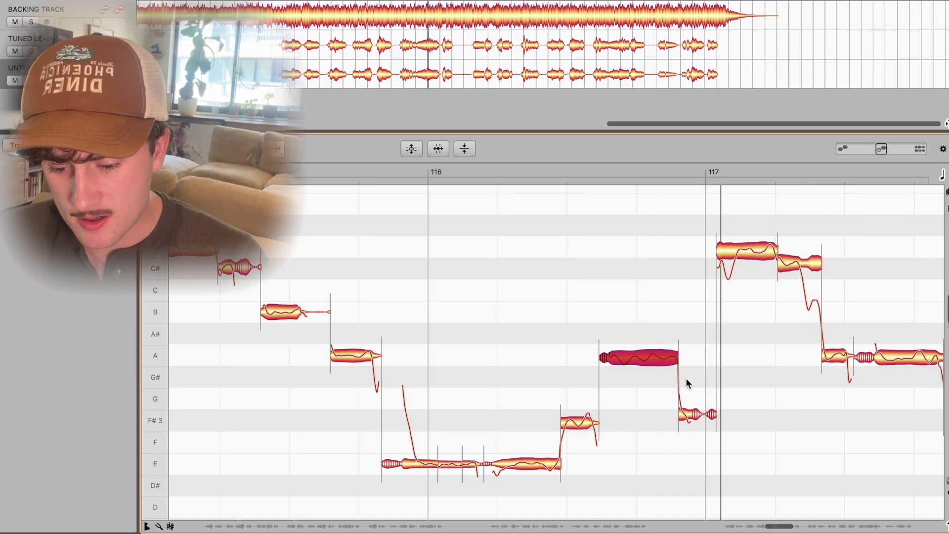
{"action": "double_click", "coordinate": [692, 420]}
{"action": "left_click", "coordinate": [546, 169]}
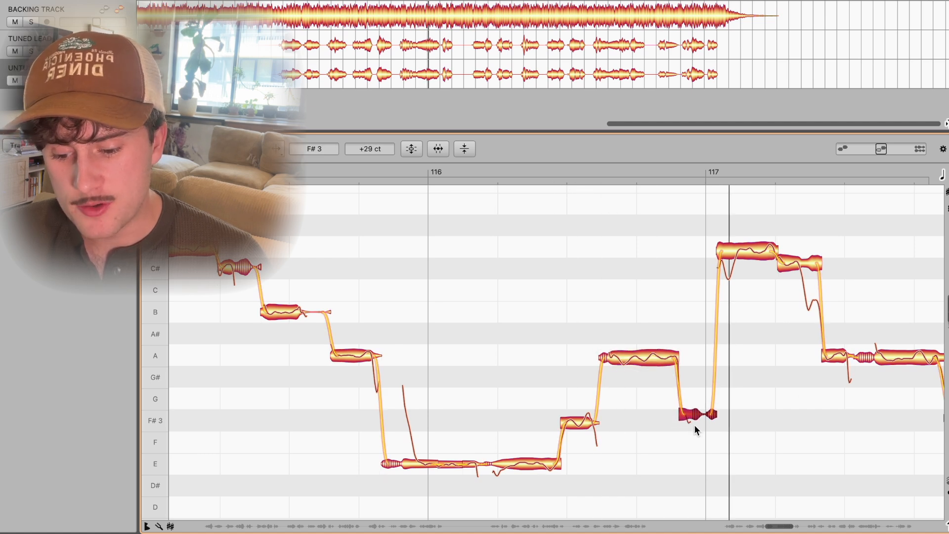
{"action": "left_click_drag", "start_coordinate": [693, 425], "coordinate": [673, 365]}
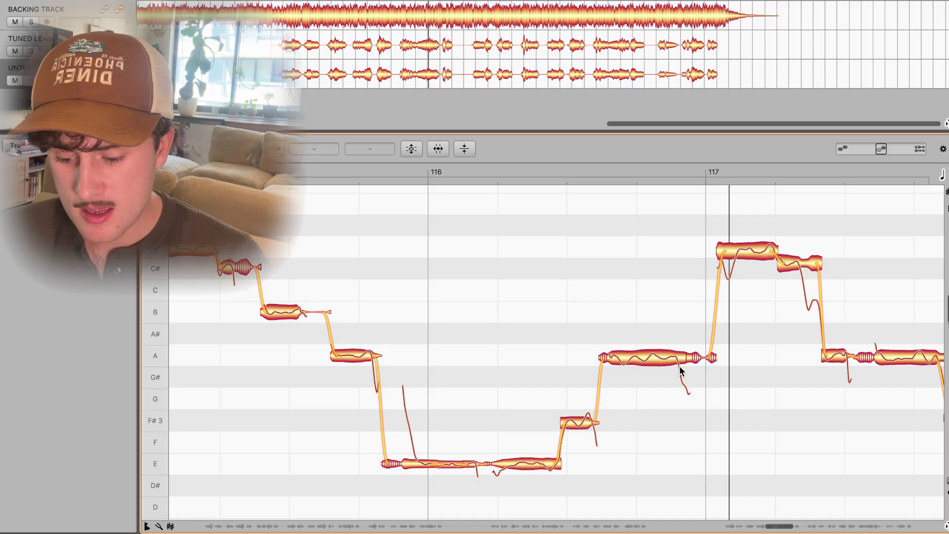
Tune the whole unsplit A 3 note before bar 117 to -4 ct
{"action": "left_click", "coordinate": [683, 370]}
{"action": "mouse_move", "coordinate": [681, 358]}
{"action": "left_mouse_down"}
{"action": "mouse_move", "coordinate": [681, 370]}
{"action": "mouse_move", "coordinate": [685, 356]}
{"action": "left_mouse_up"}
{"action": "key", "text": "F2"}
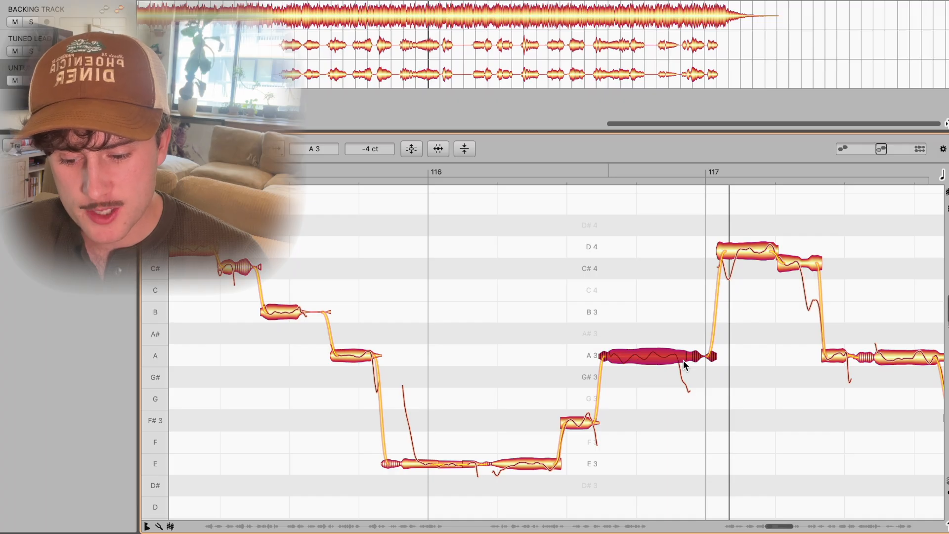
Separate the falling tail from the A 3 note before bar 117 and tune that F# 3 part to +3 ct
{"action": "left_click_drag", "start_coordinate": [688, 359], "coordinate": [687, 369]}
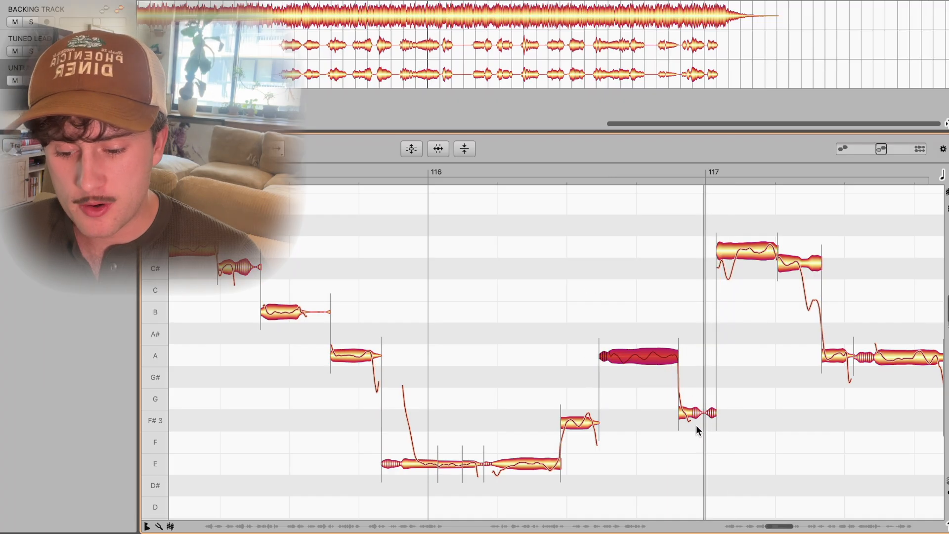
{"action": "key", "text": "F2"}
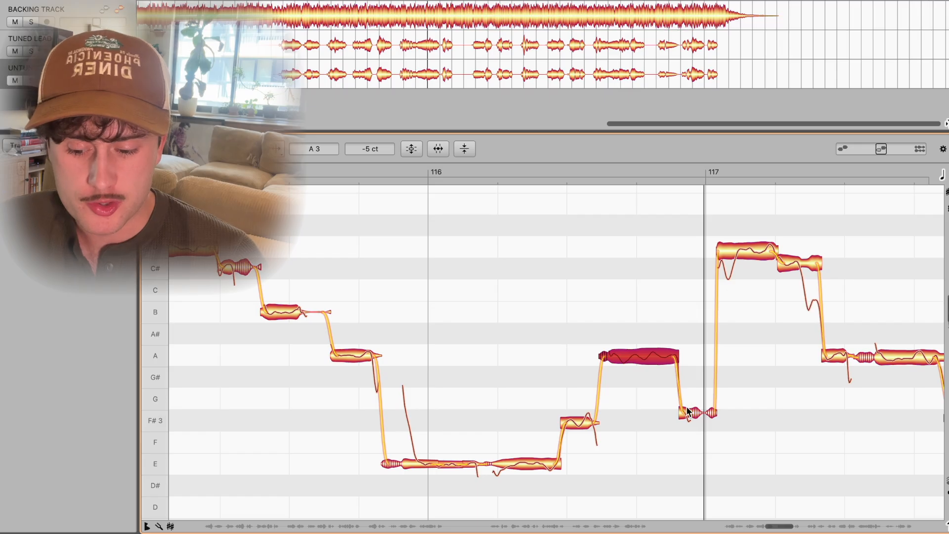
{"action": "left_click_drag", "start_coordinate": [692, 413], "coordinate": [686, 424]}
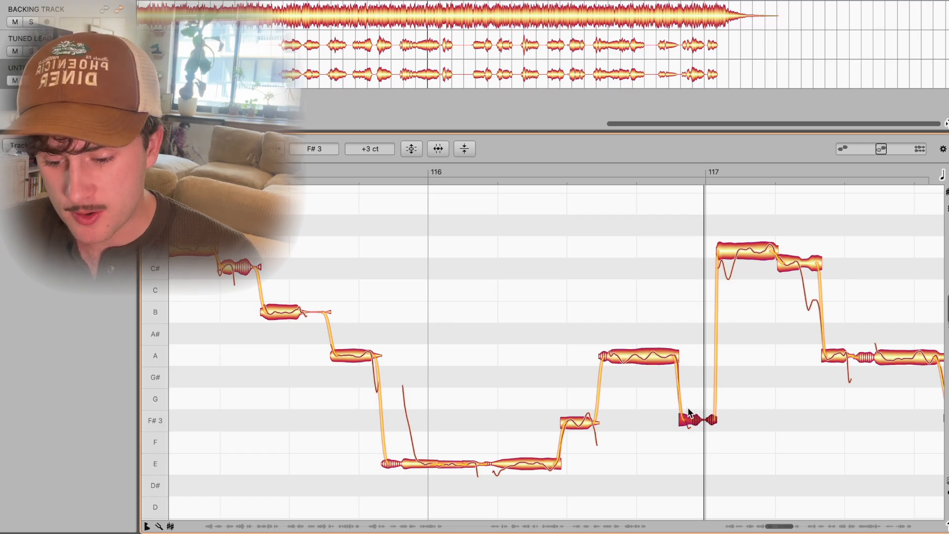
Select the A 3 note before bar 117 and listen to its drop into the separated F# 3 tail
{"action": "left_click", "coordinate": [675, 354]}
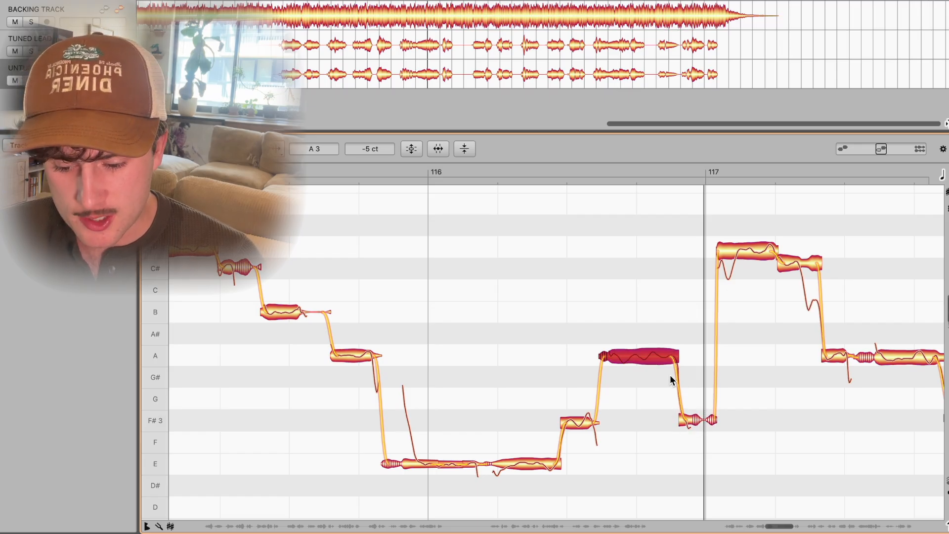
{"action": "left_click", "coordinate": [653, 169]}
{"action": "left_click", "coordinate": [646, 168]}
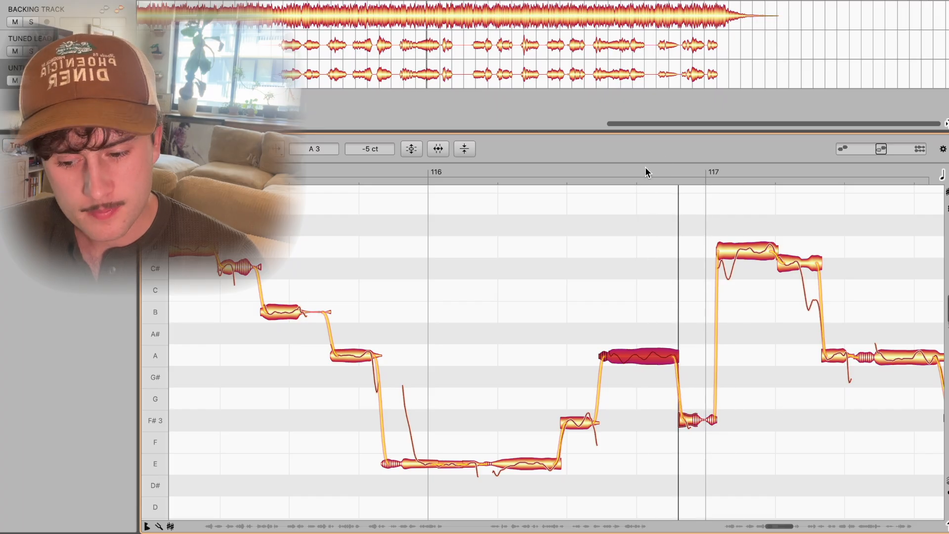
{"action": "left_click", "coordinate": [633, 169]}
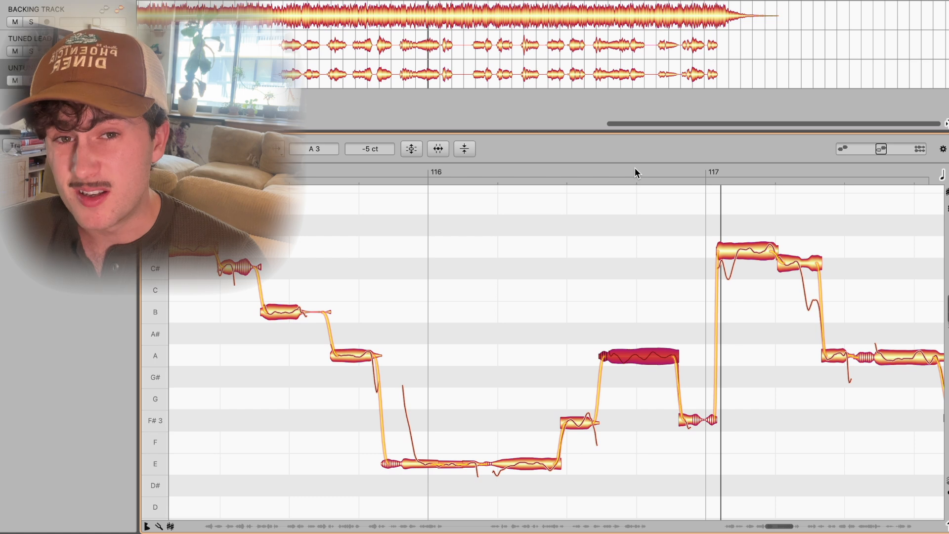
Smooth the pitch transition from the A 3 note into its F# 3 tail with a more gradual curve and listen
{"action": "left_click_drag", "start_coordinate": [677, 355], "coordinate": [676, 335]}
{"action": "left_click", "coordinate": [578, 167]}
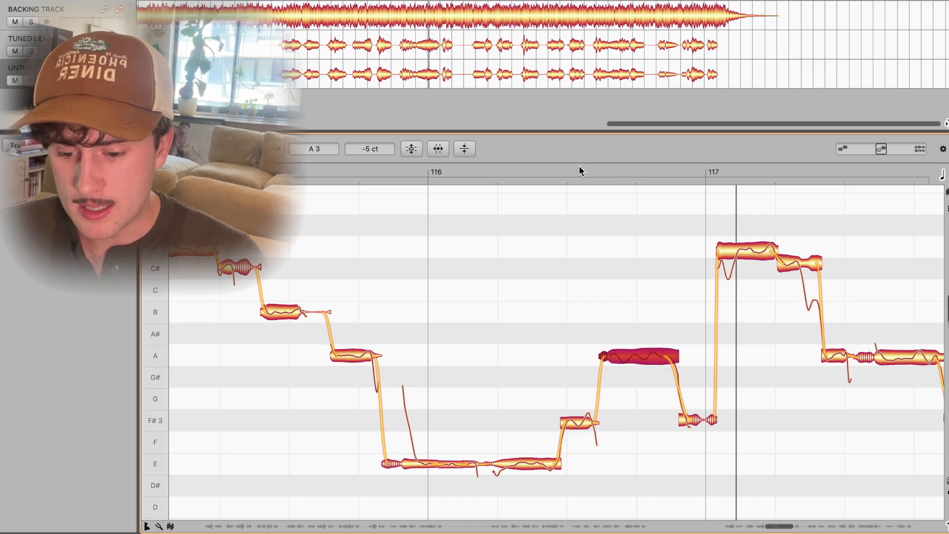
{"action": "left_click", "coordinate": [701, 166]}
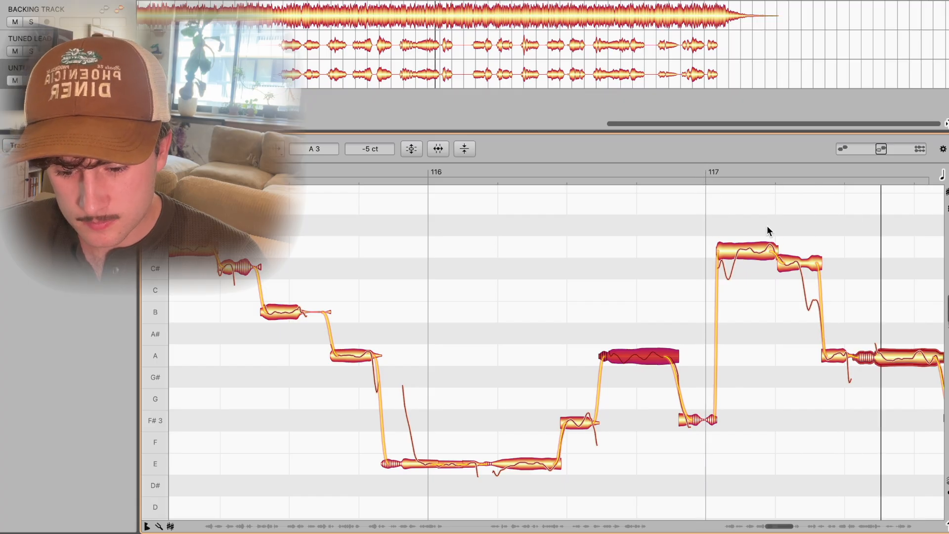
Split the C# 4 note after bar 117 at its middle, snap the falling second part to B 3, and listen
{"action": "key", "text": "space"}
{"action": "key", "text": "F6"}
{"action": "double_click", "coordinate": [801, 260]}
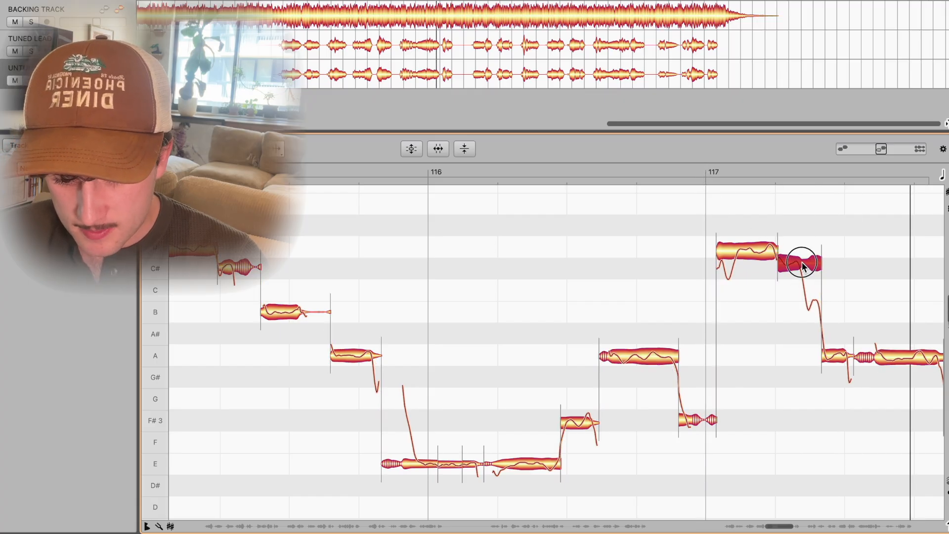
{"action": "key", "text": "F2"}
{"action": "double_click", "coordinate": [813, 308]}
{"action": "double_click", "coordinate": [692, 168]}
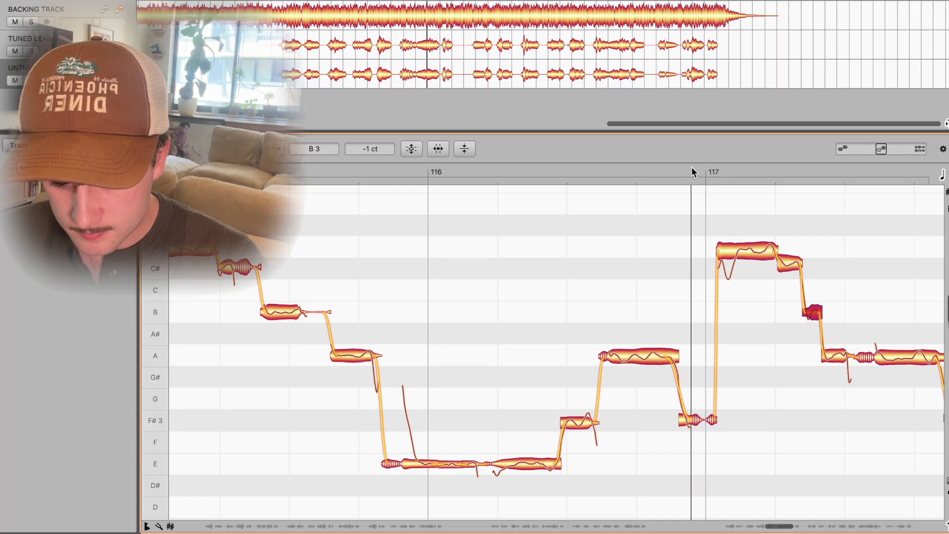
Snap the D 4 note after bar 117 to its semitone and the following C# 4 part to 0 ct, and replay from bar 117
{"action": "key", "text": "space"}
{"action": "double_click", "coordinate": [748, 248]}
{"action": "double_click", "coordinate": [793, 266]}
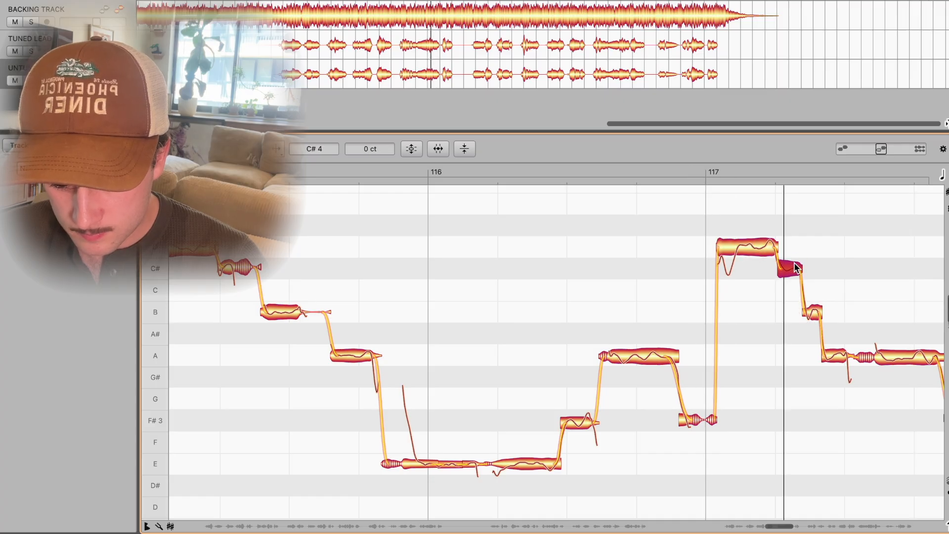
{"action": "double_click", "coordinate": [705, 172]}
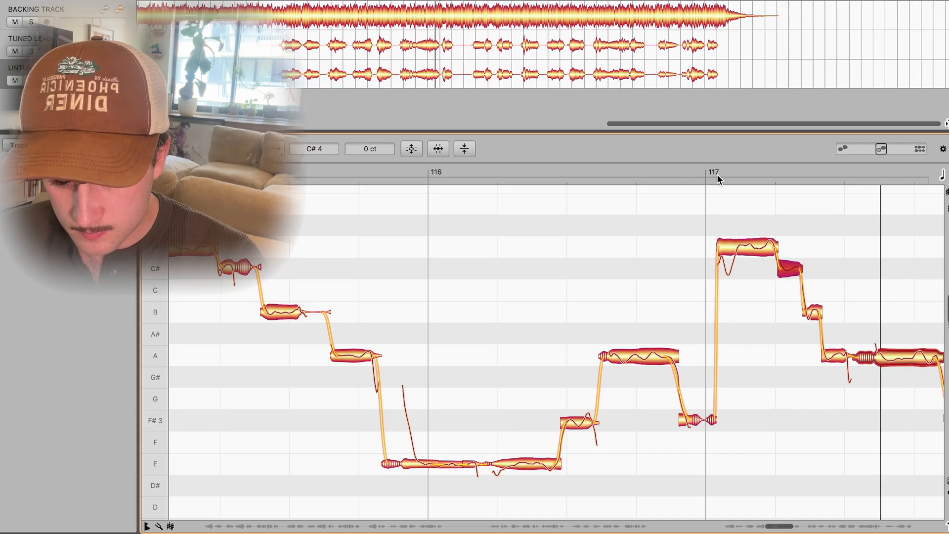
Deselect the notes, listen through the phrase past bar 119, and return to the notes around bar 118
{"action": "left_click", "coordinate": [757, 196]}
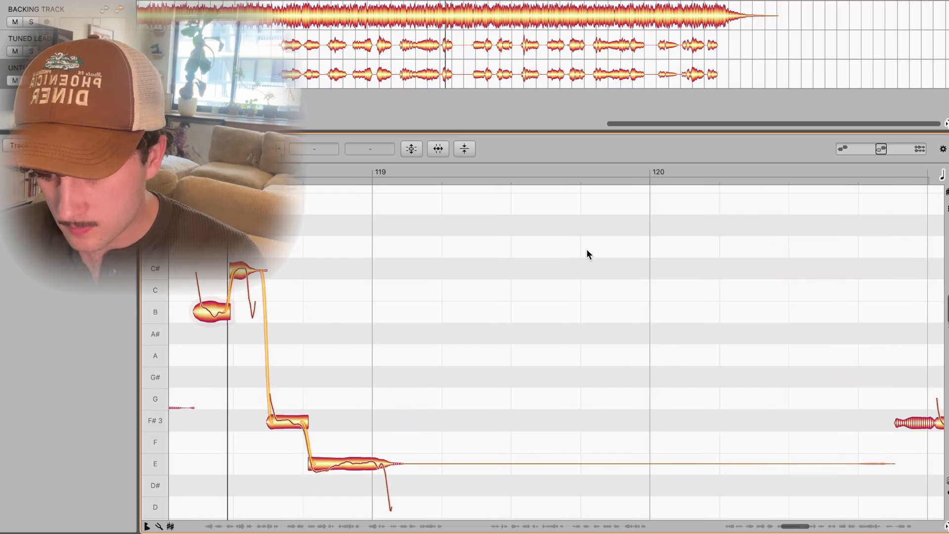
{"action": "key", "text": "space"}
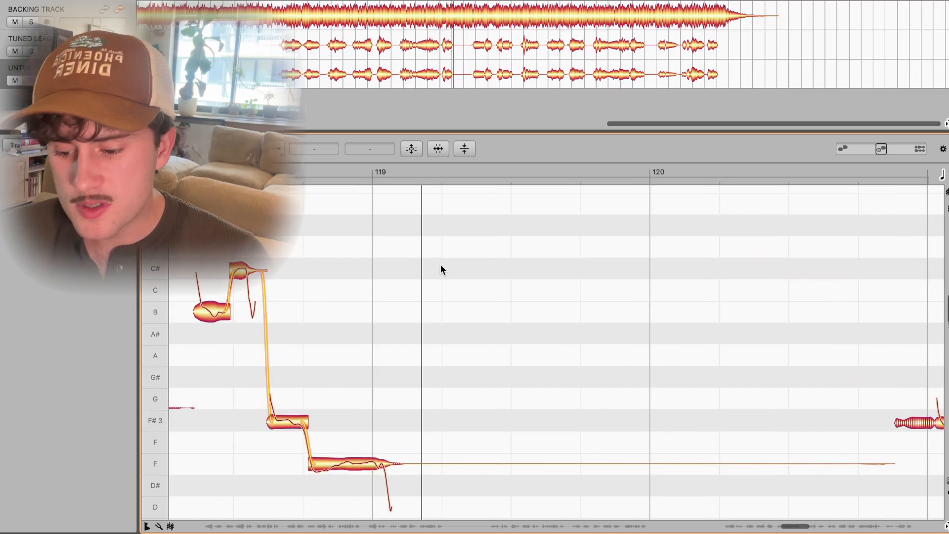
{"action": "scroll", "coordinate": [440, 269], "scroll_direction": "left", "scroll_amount": 10}
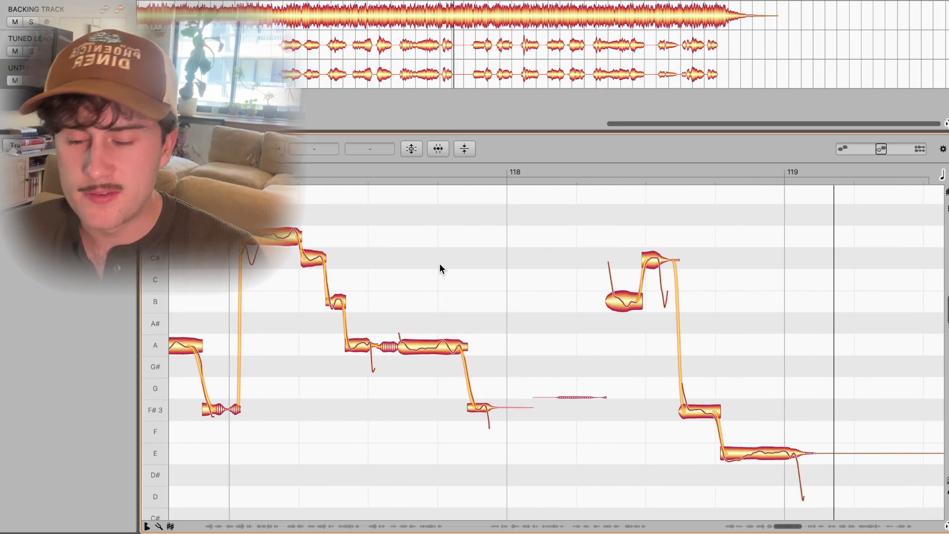